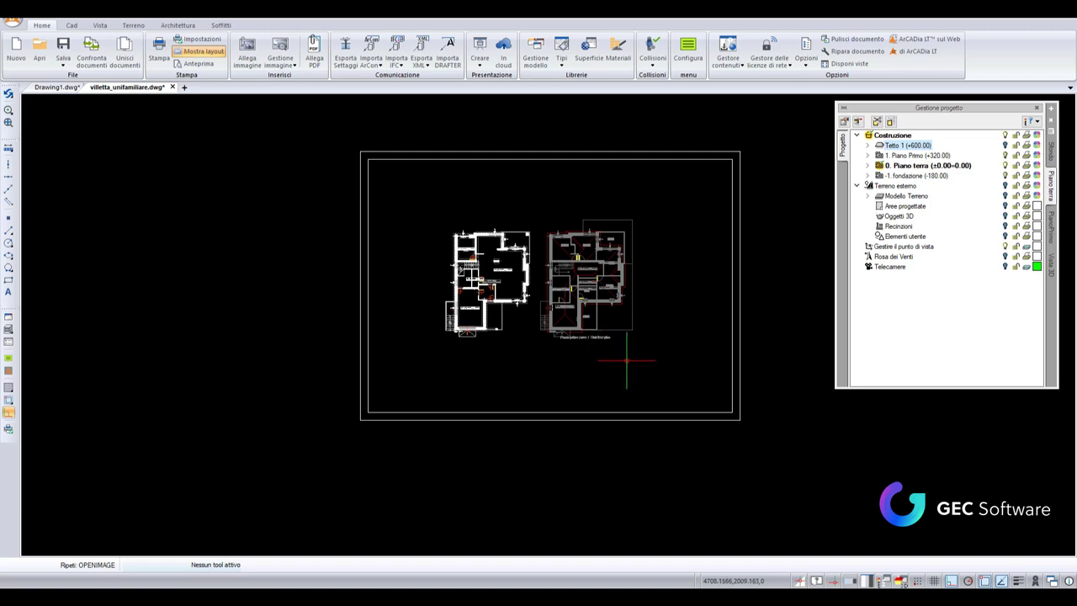
Shift the view of the layout sheet and switch to the 3D view of the house.
middle_drag(625, 360, 514, 383)
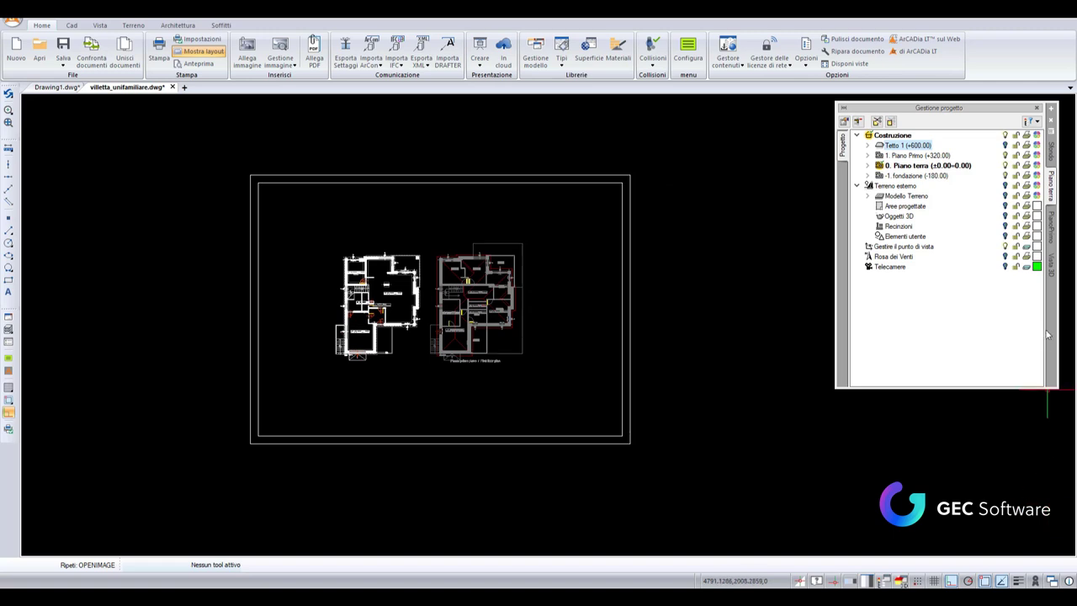
click(1051, 266)
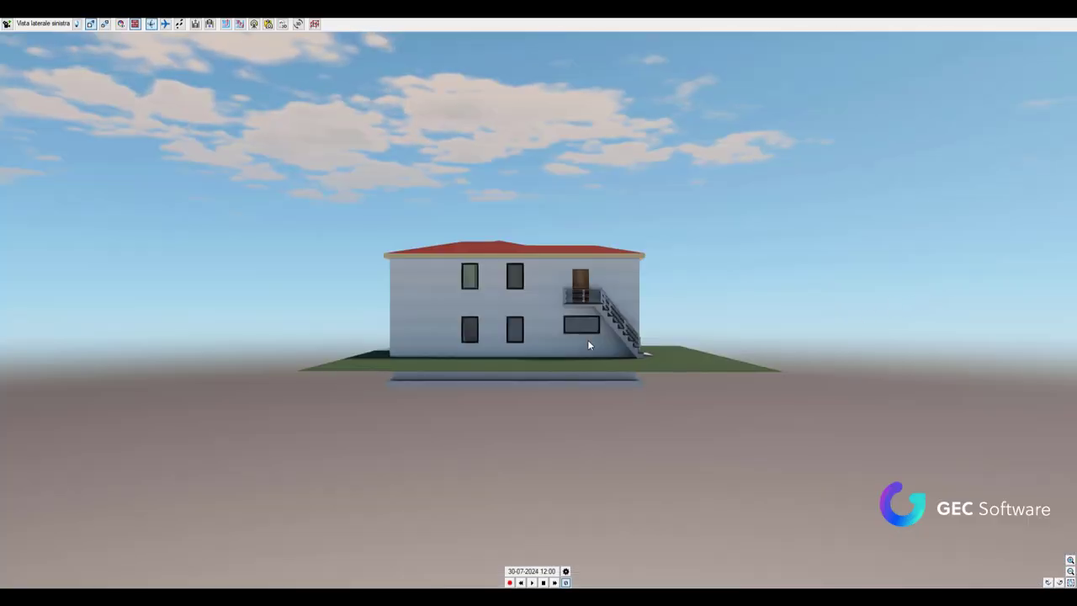
scroll(587, 339, up, 5)
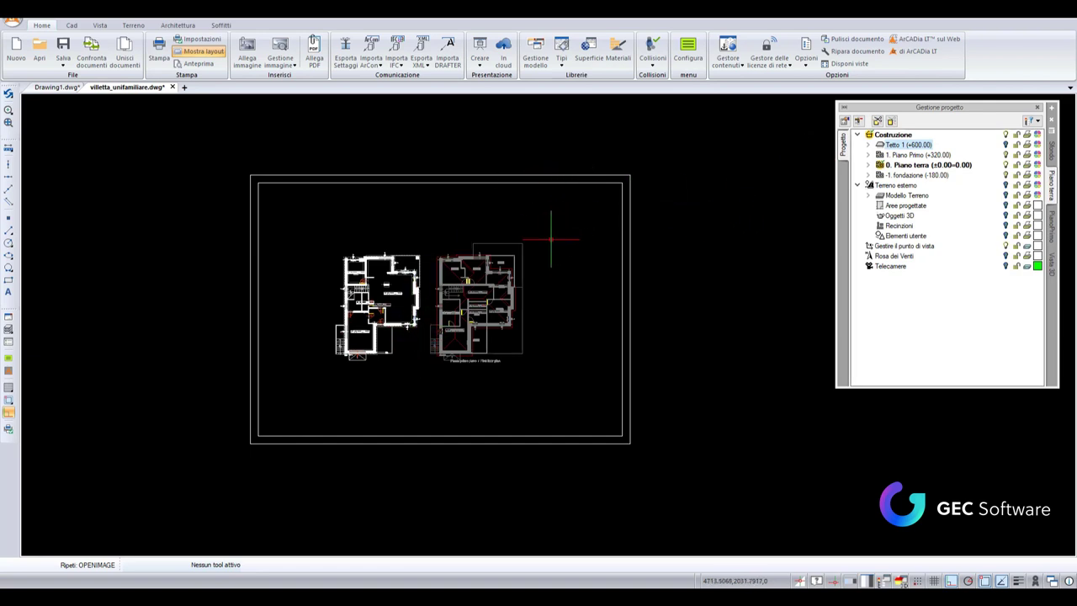
Move the layout sheet up and right so both floor plans sit lower-left, and begin attaching a PDF.
click(392, 175)
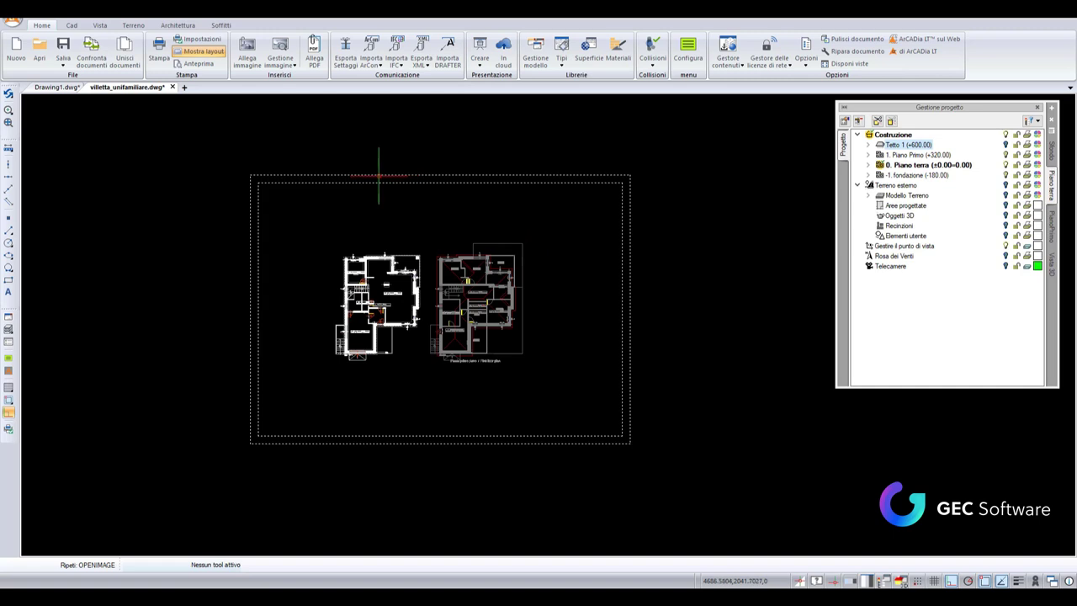
drag(380, 175, 448, 134)
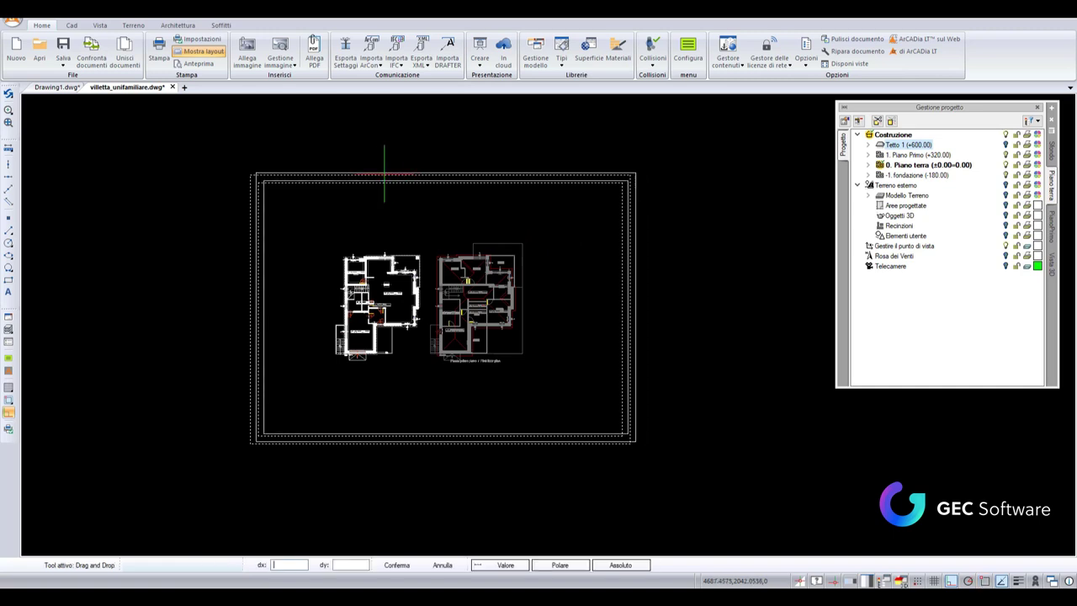
click(443, 111)
middle_drag(685, 266, 625, 384)
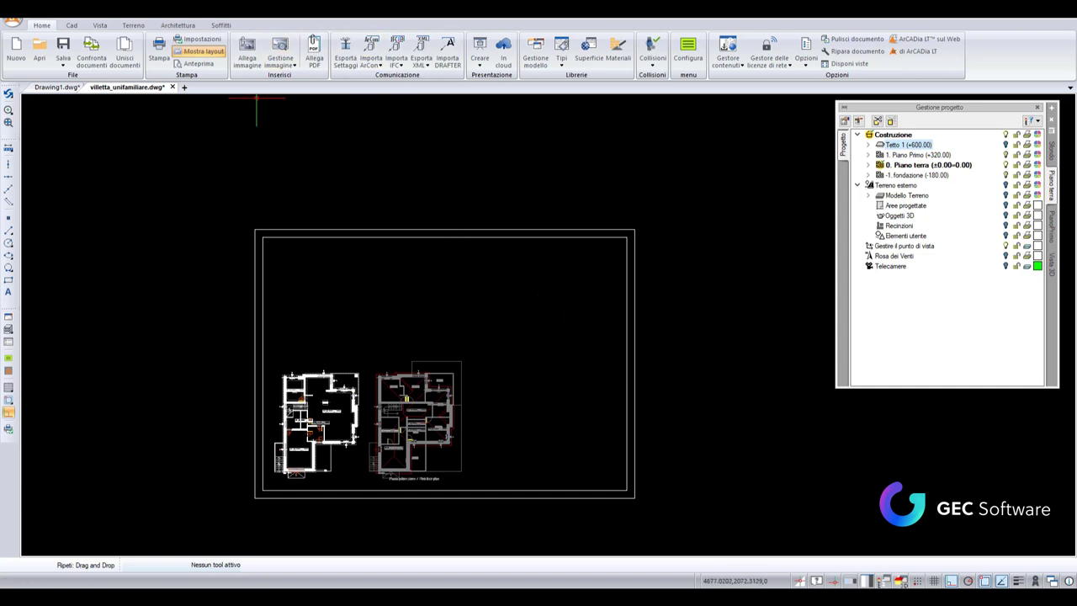
click(316, 52)
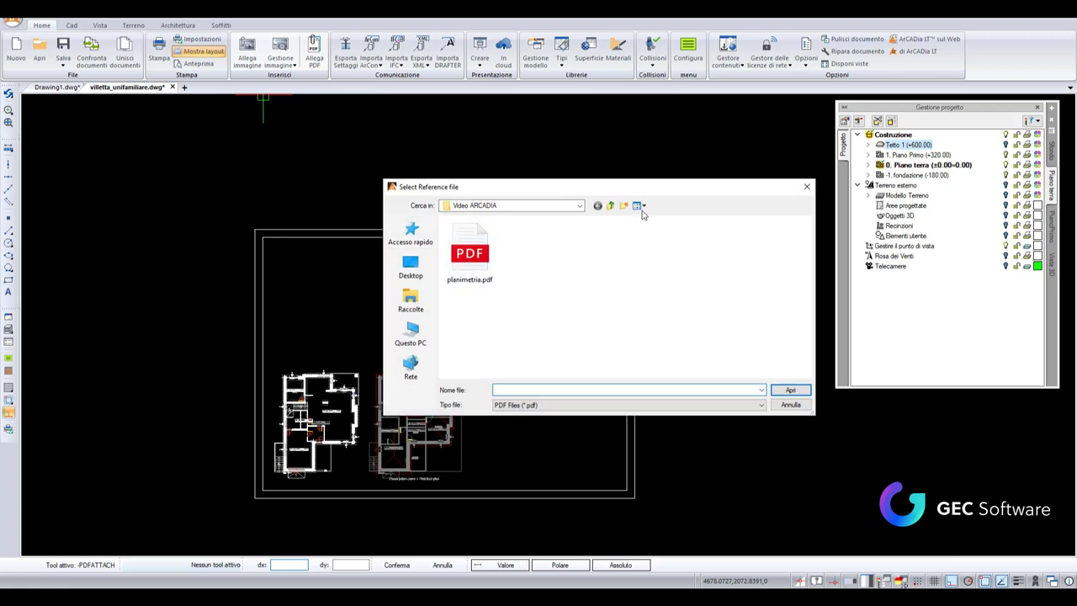
Select planimetria.pdf as the reference file and open it.
click(470, 252)
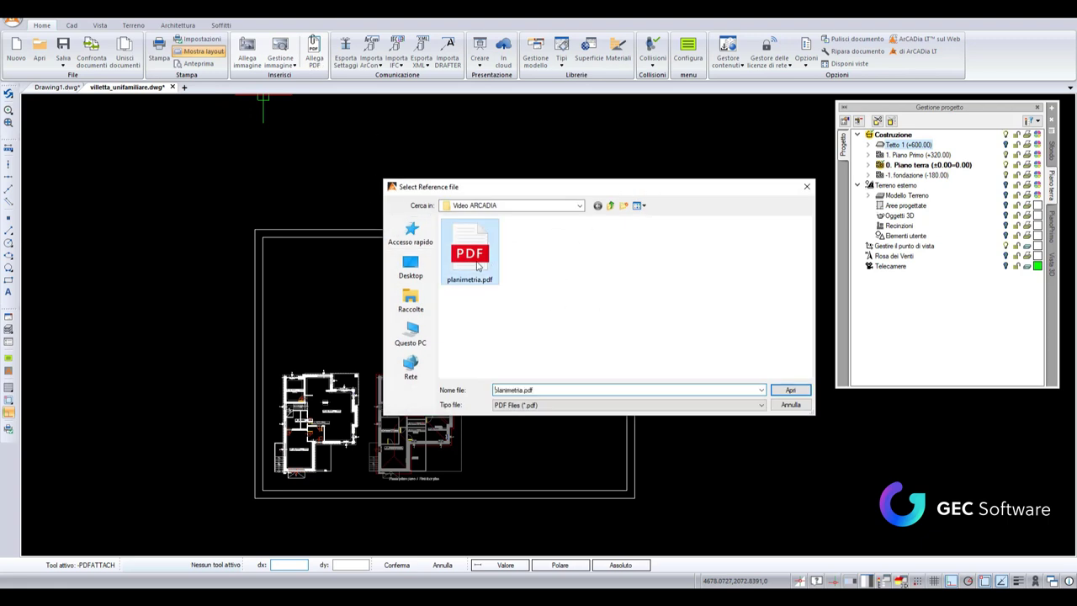
click(804, 392)
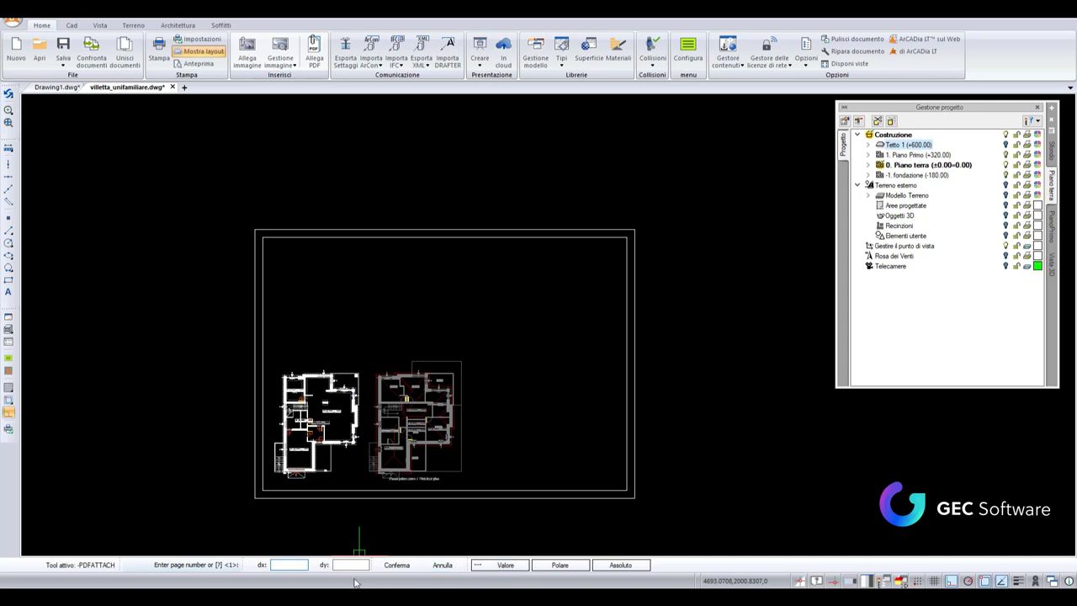
Insert page 1 of planimetria.pdf small, at rotation 0, beside the sheet's lower-right corner.
click(497, 569)
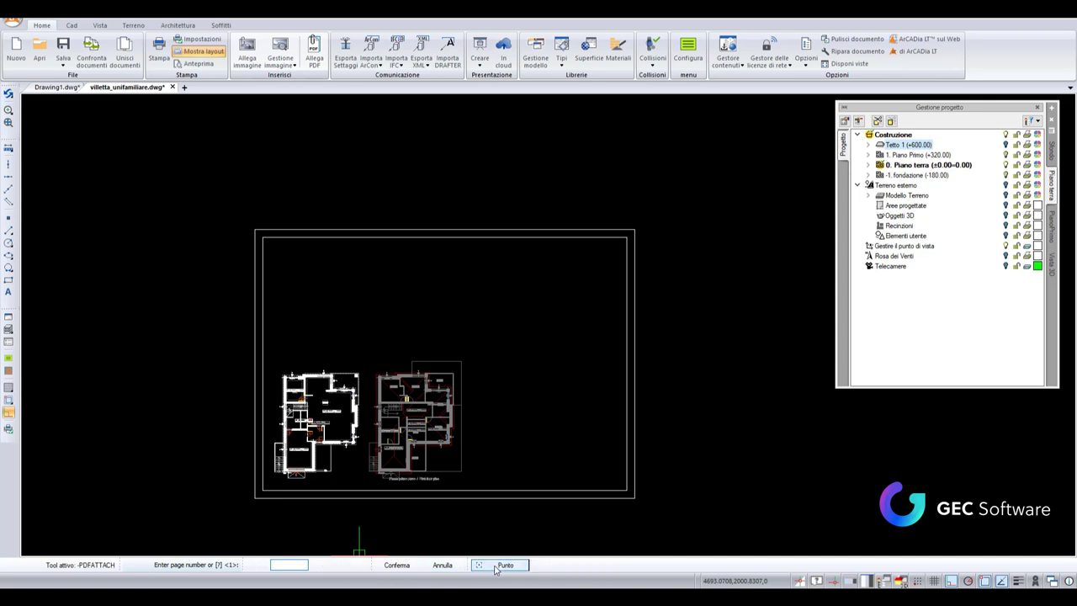
text(1)
key(Return)
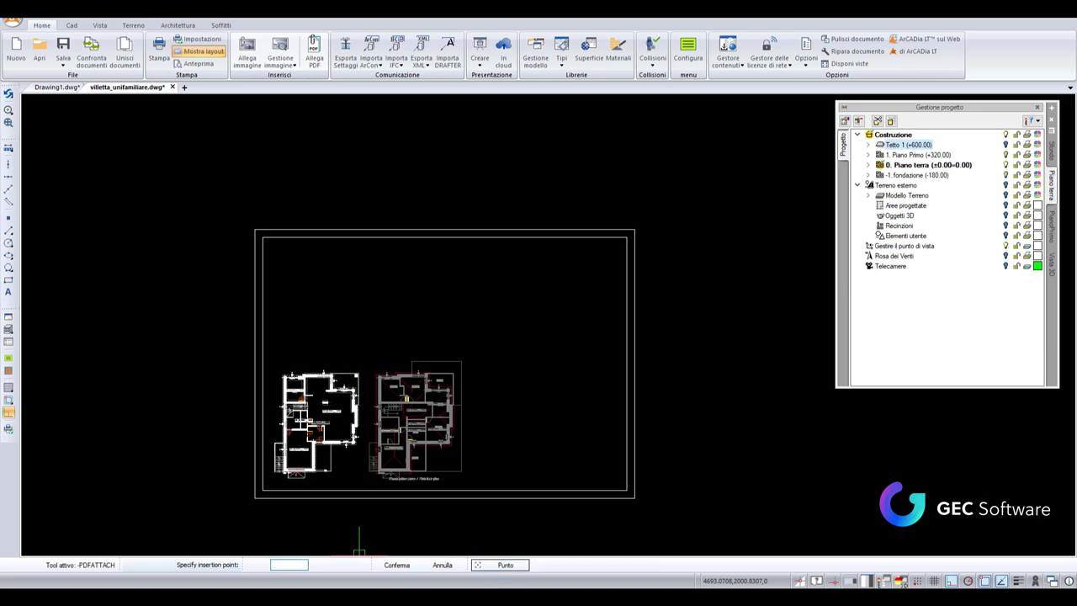
click(634, 499)
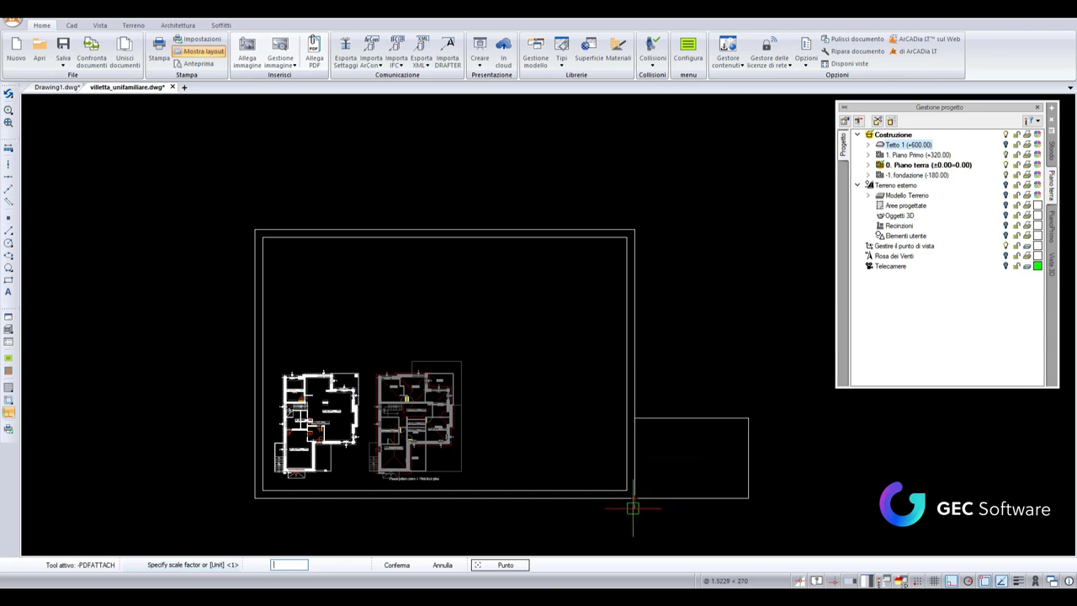
click(637, 507)
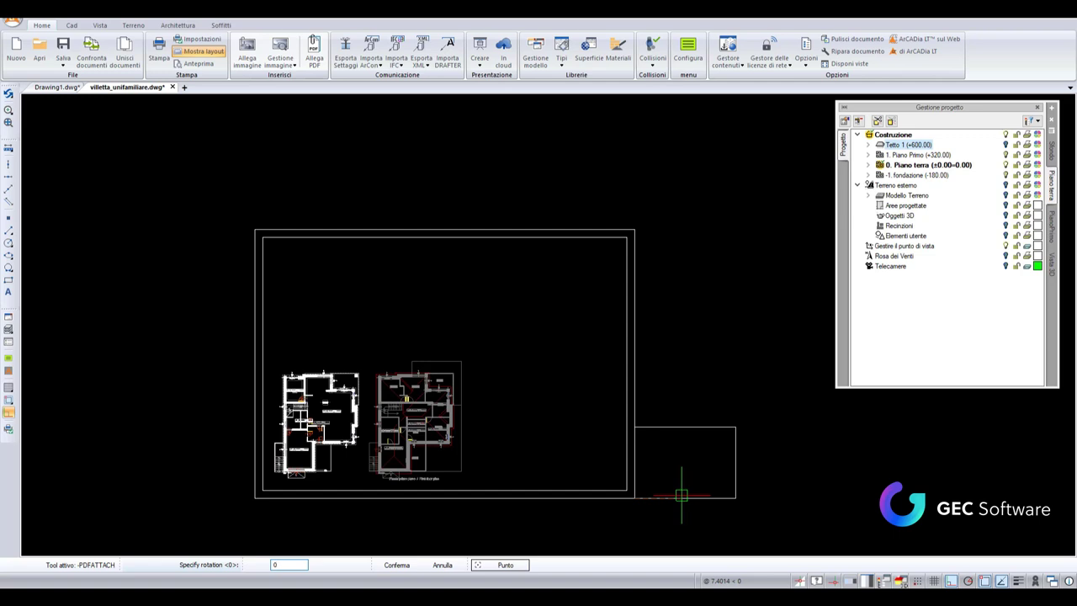
click(681, 496)
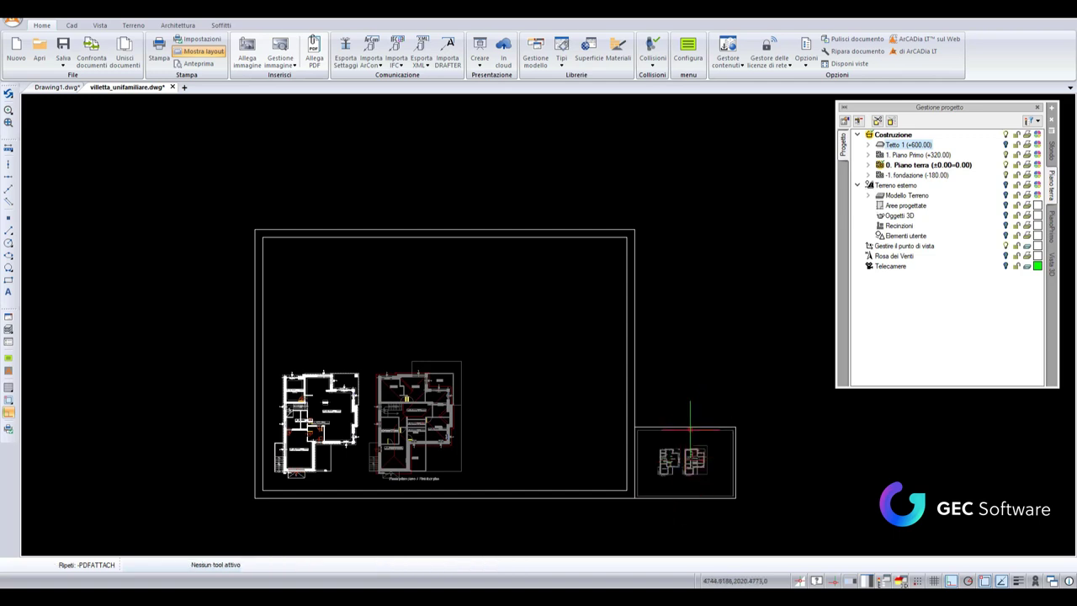
click(690, 437)
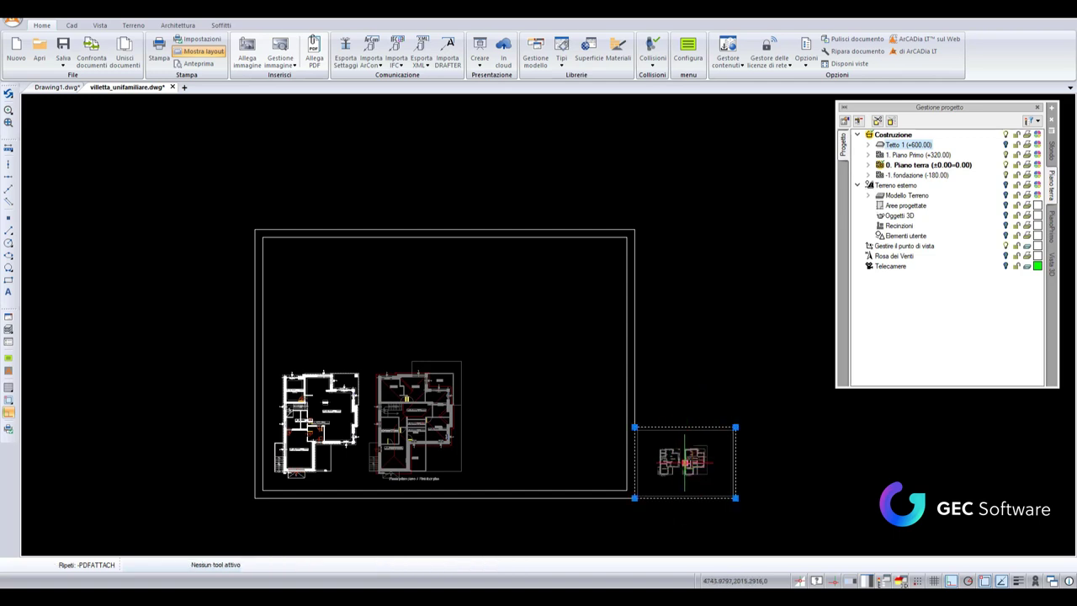
Move the attached PDF plan into the sheet, to the right of the two floor plans.
click(686, 462)
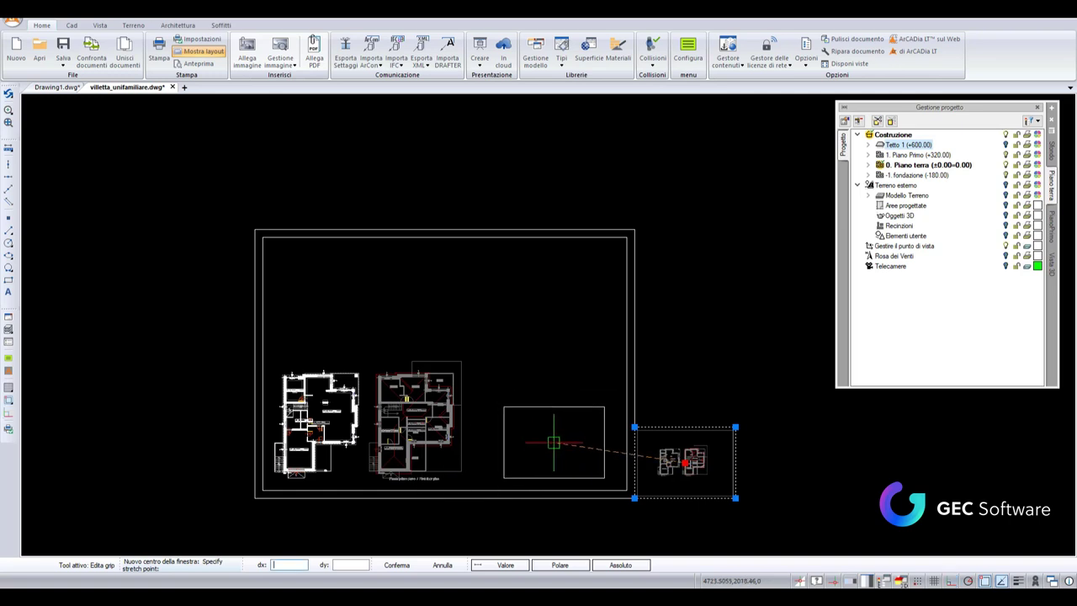
click(530, 436)
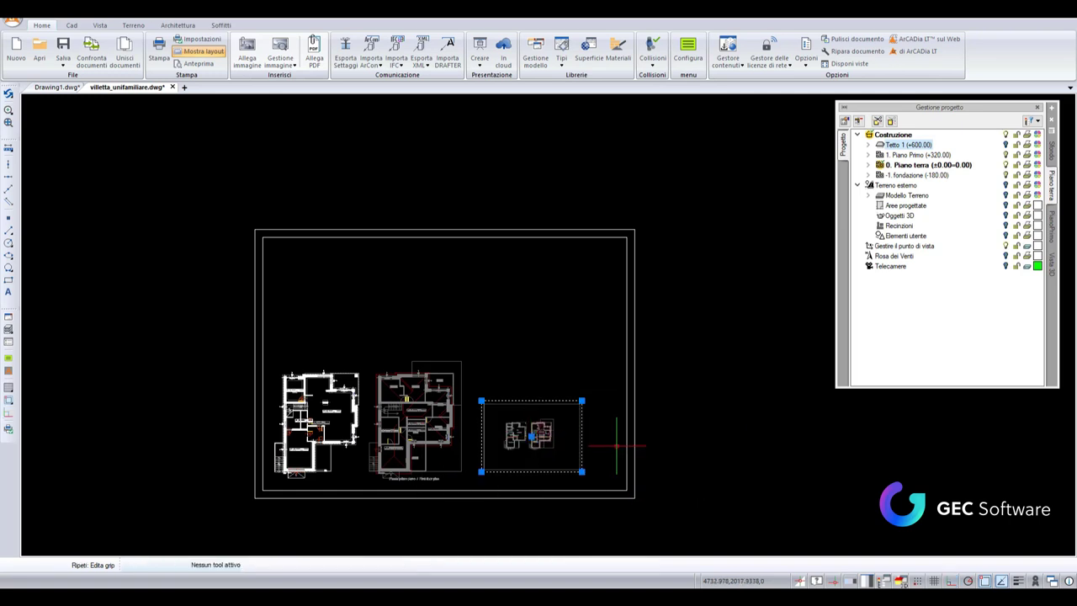
scroll(591, 449, up, 3)
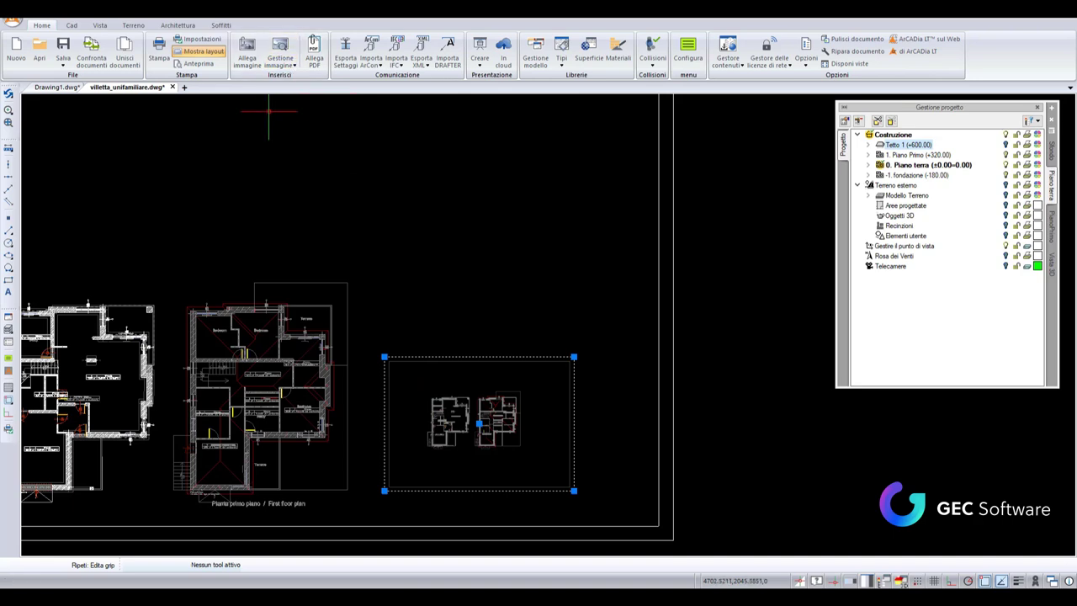
Choose foto3.png from the Video ARCADIA folder as the image to attach.
click(246, 52)
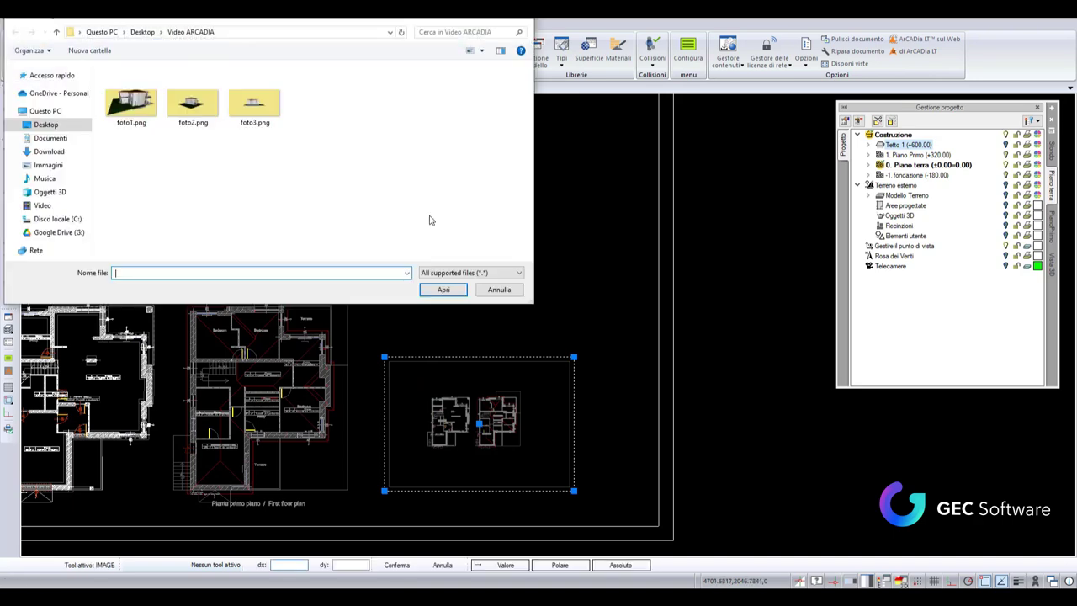
click(251, 111)
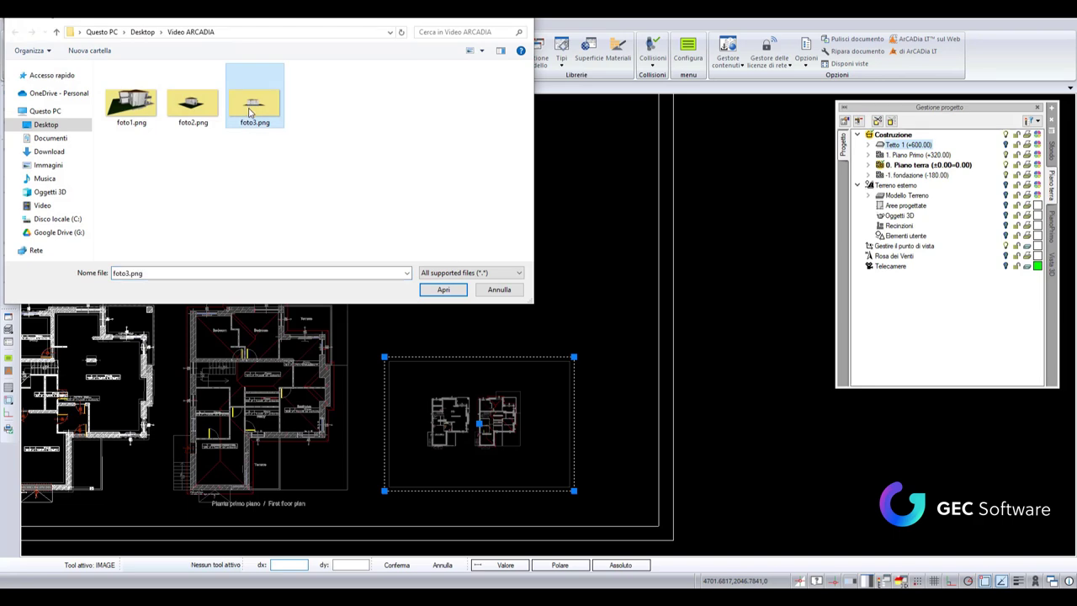
click(445, 290)
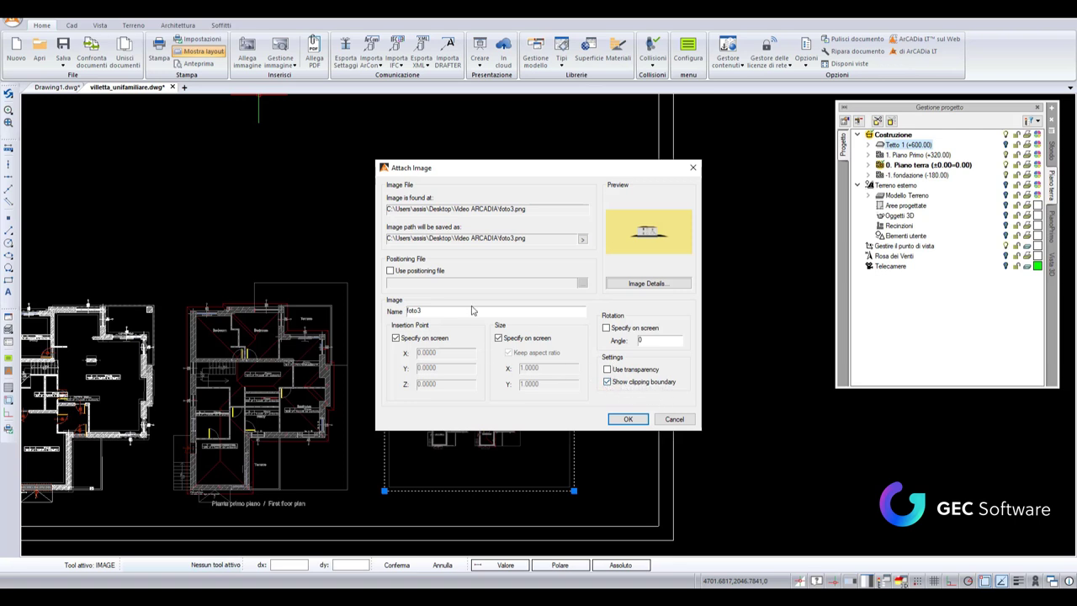
Place the foto3.png villa render as a large image above the layout sheet.
click(645, 426)
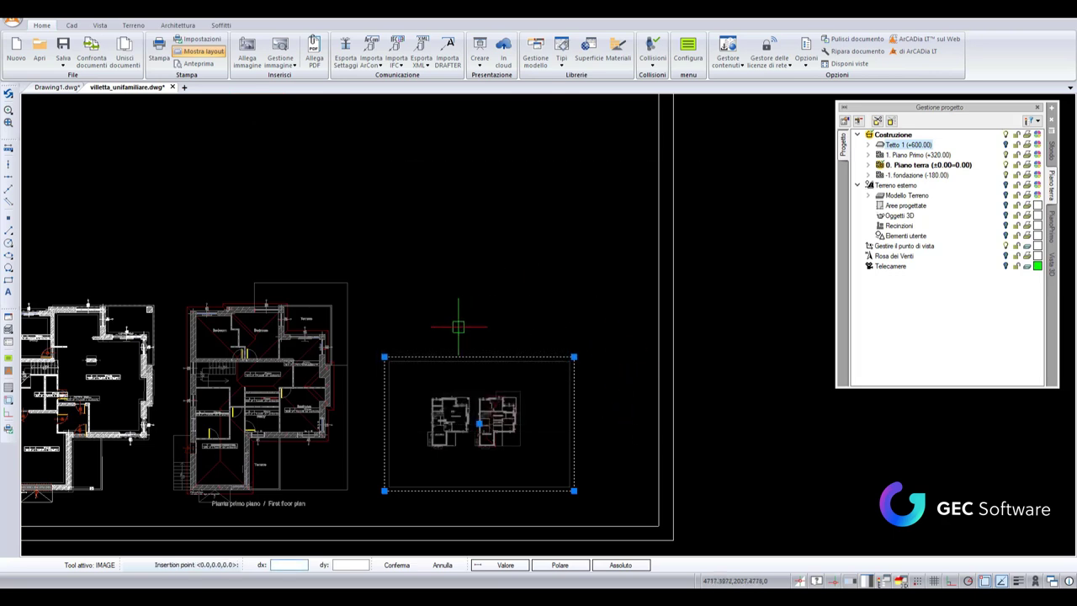
middle_drag(404, 303, 437, 383)
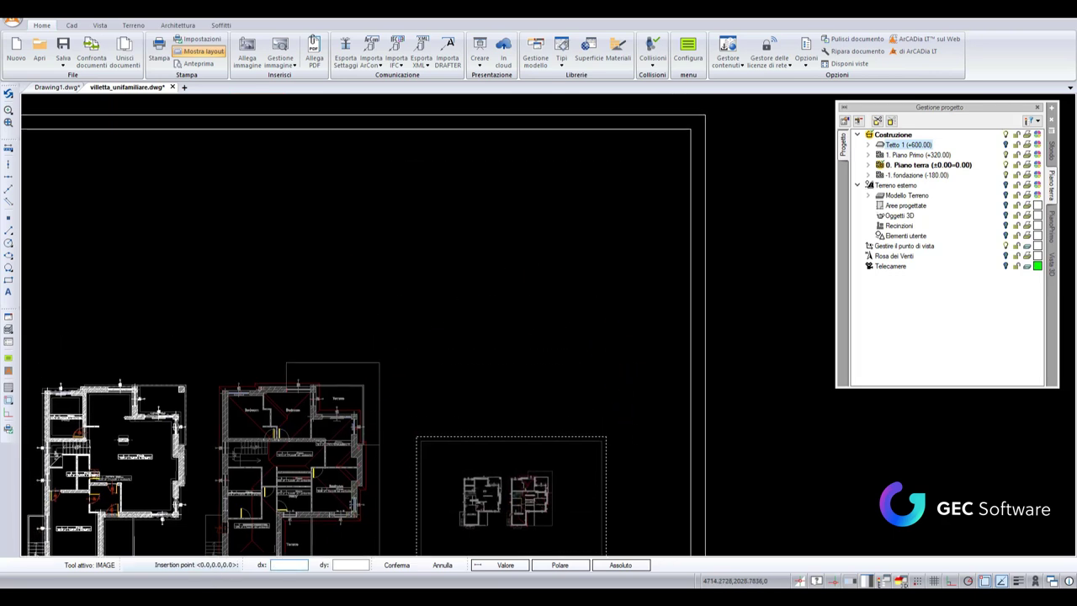
middle_drag(140, 299, 367, 284)
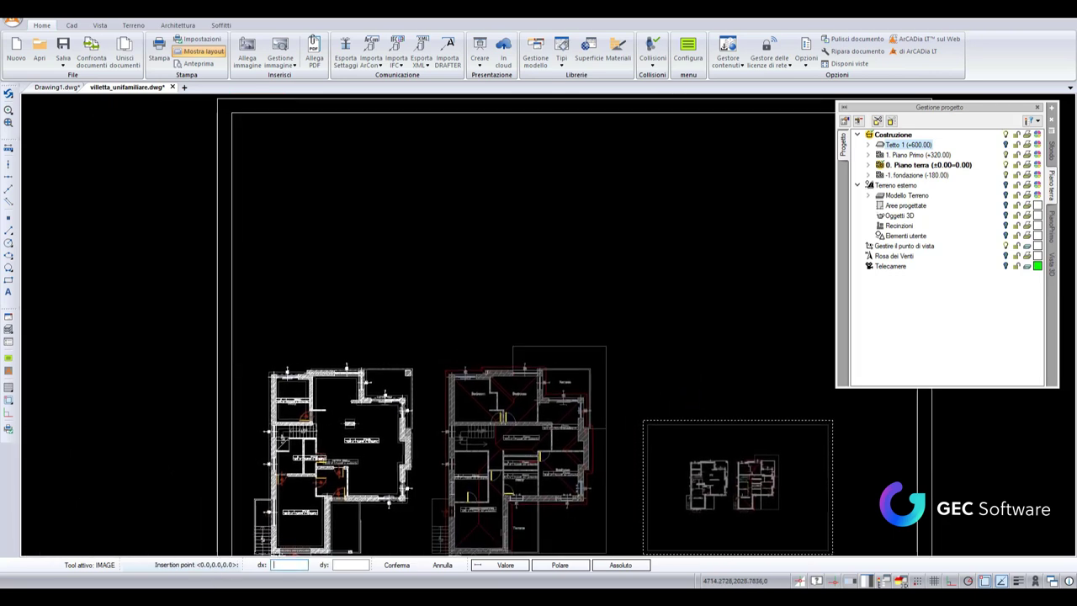
click(273, 308)
scroll(350, 273, down, 5)
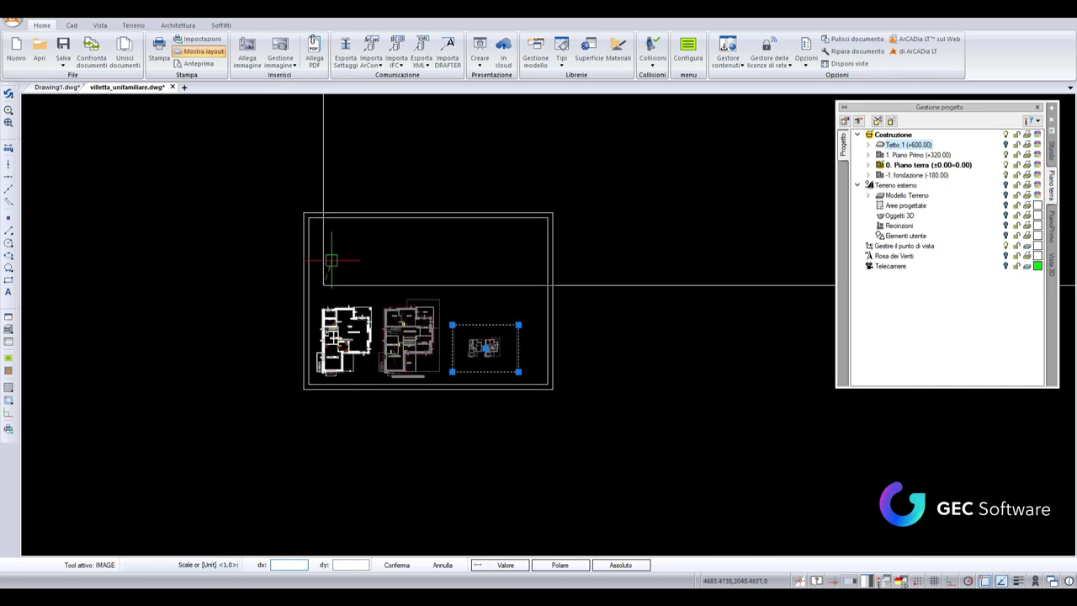
scroll(332, 264, down, 1)
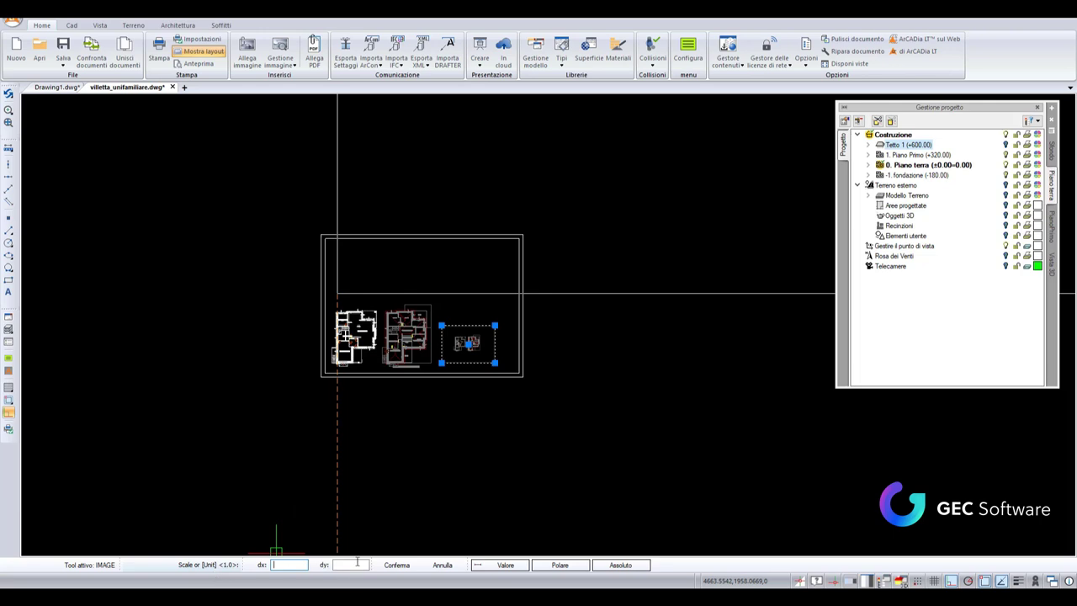
click(496, 565)
text(0.5)
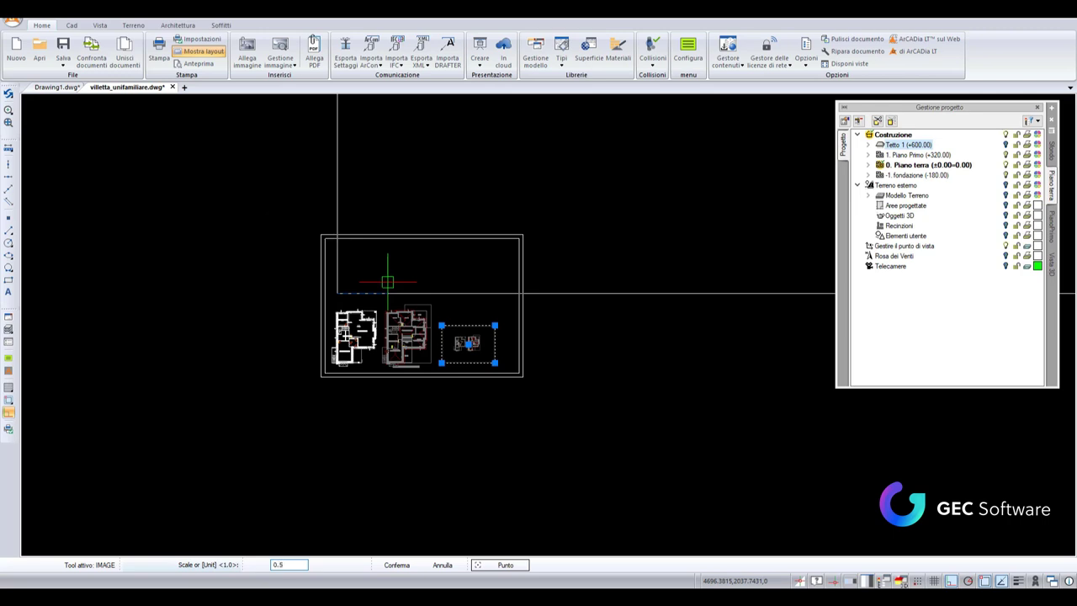
click(387, 282)
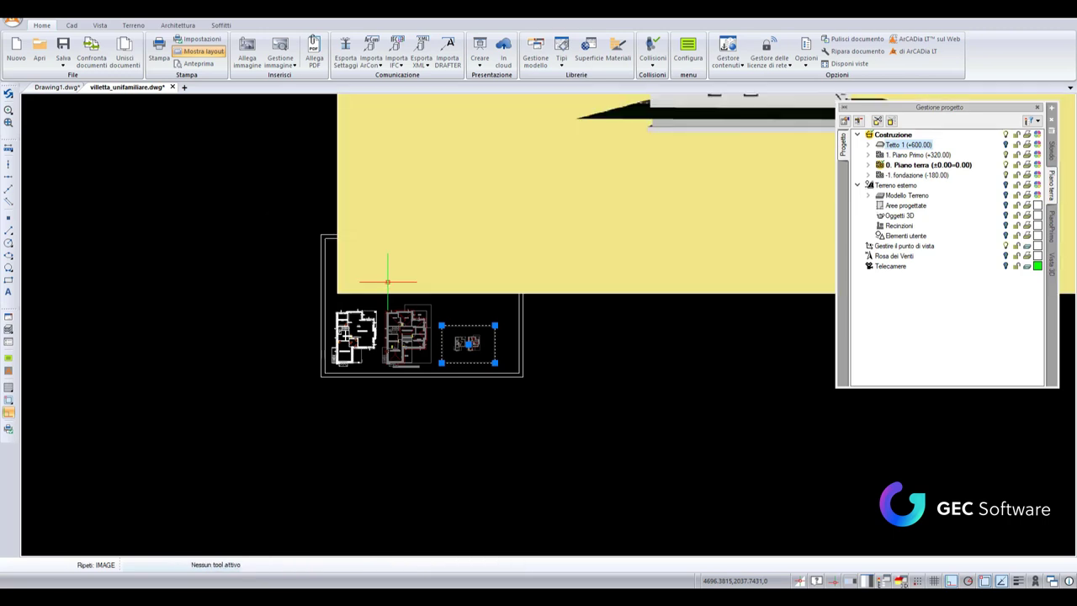
Select the placed villa photo and bring up the Gestione immagine commands.
scroll(464, 301, down, 2)
scroll(485, 276, down, 2)
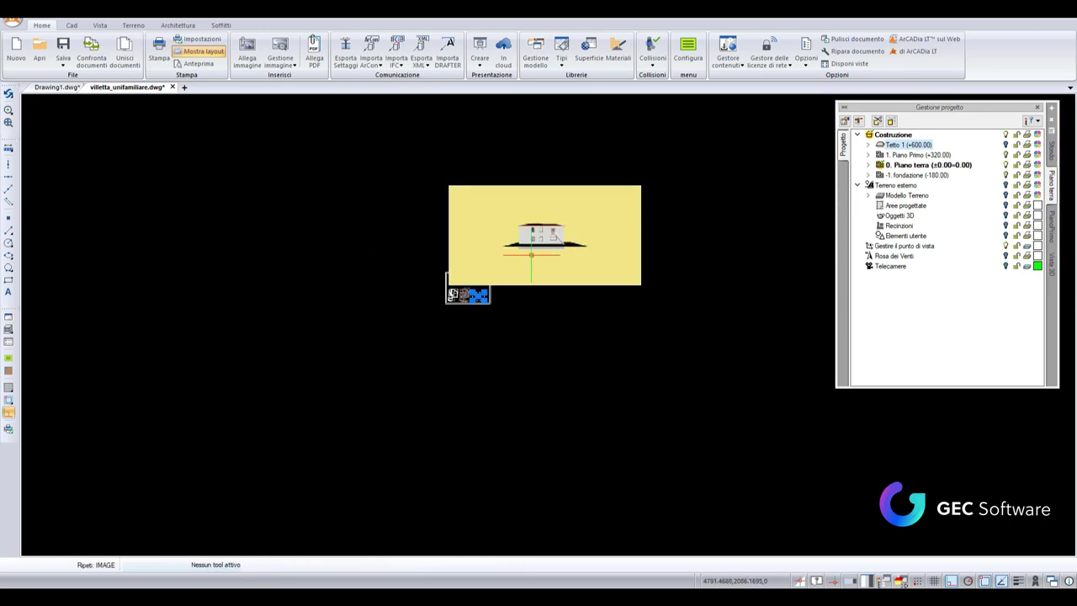
scroll(555, 235, up, 3)
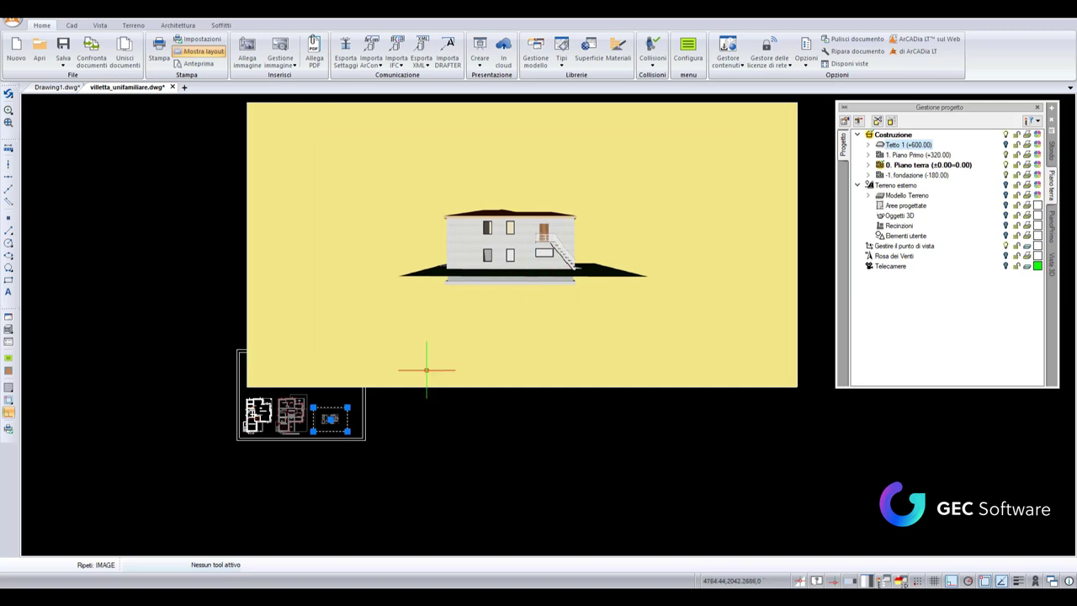
click(414, 387)
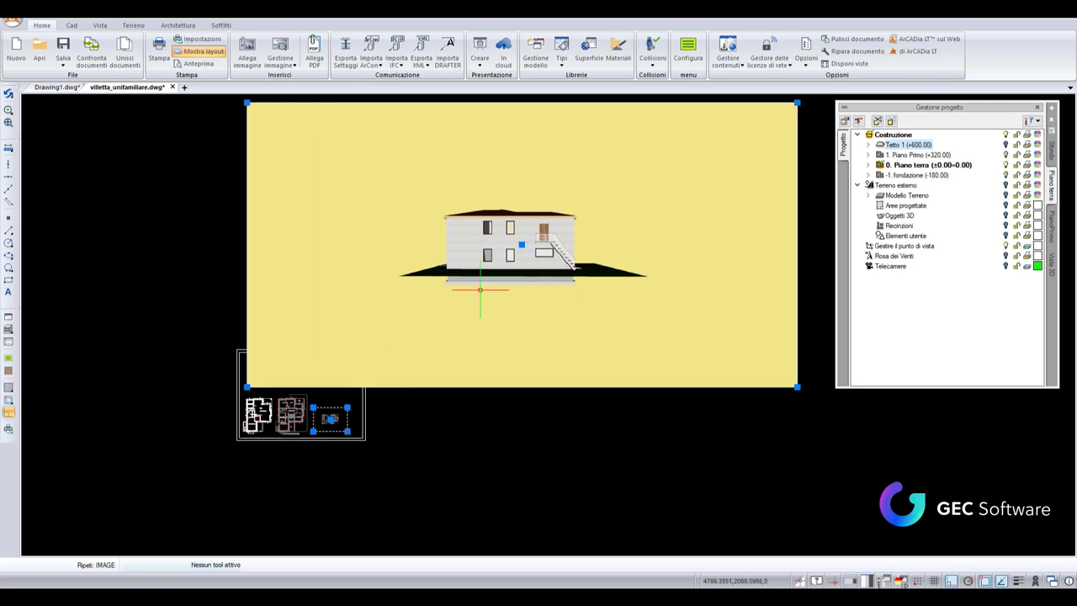
click(295, 65)
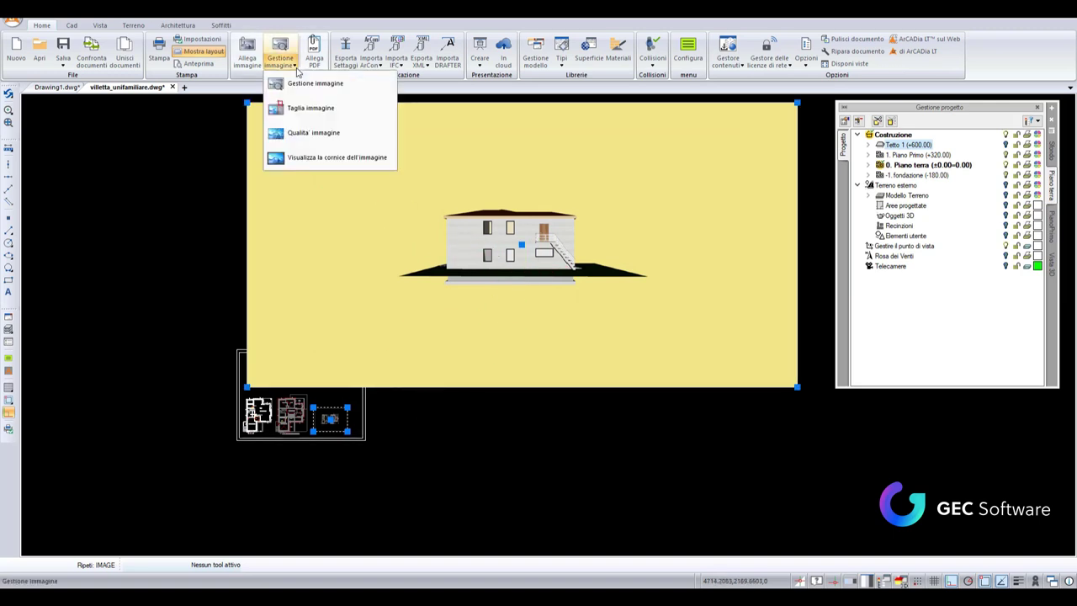
Clip the villa photo with a new rectangular boundary tightly framing the house.
click(307, 110)
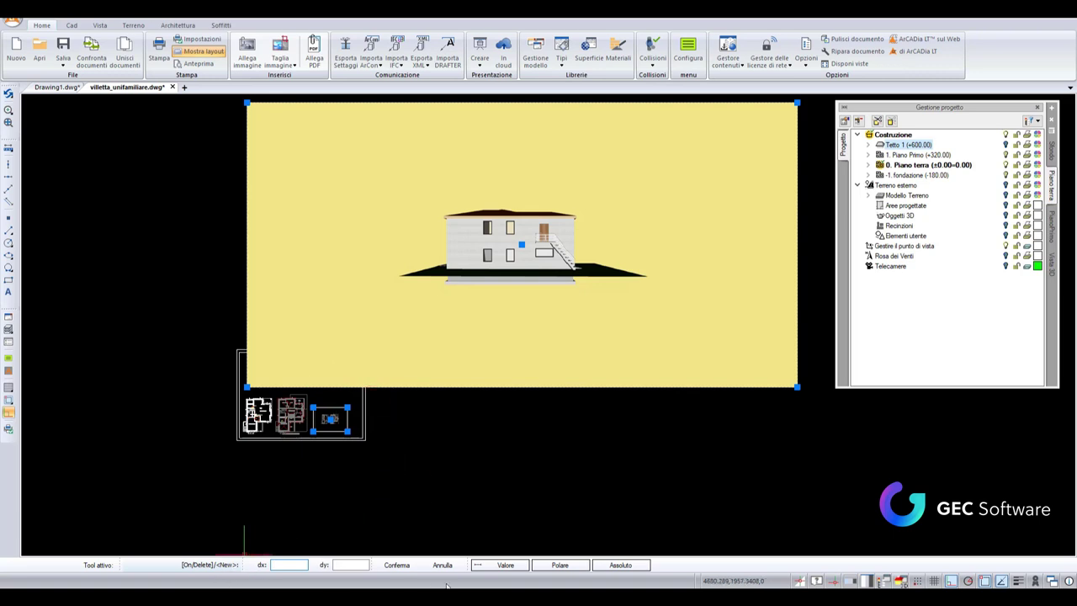
click(502, 565)
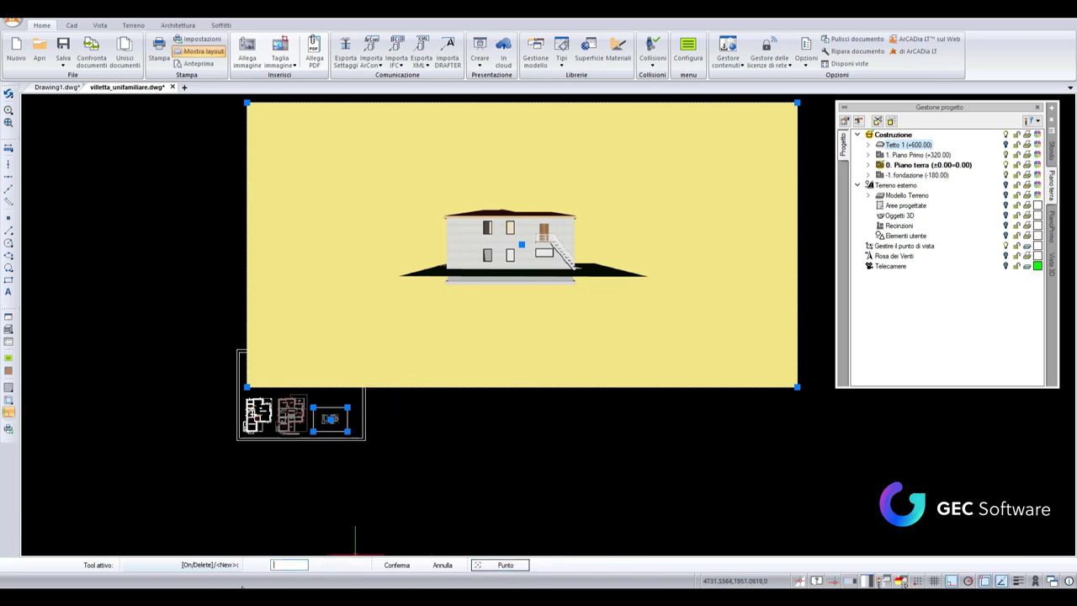
click(396, 564)
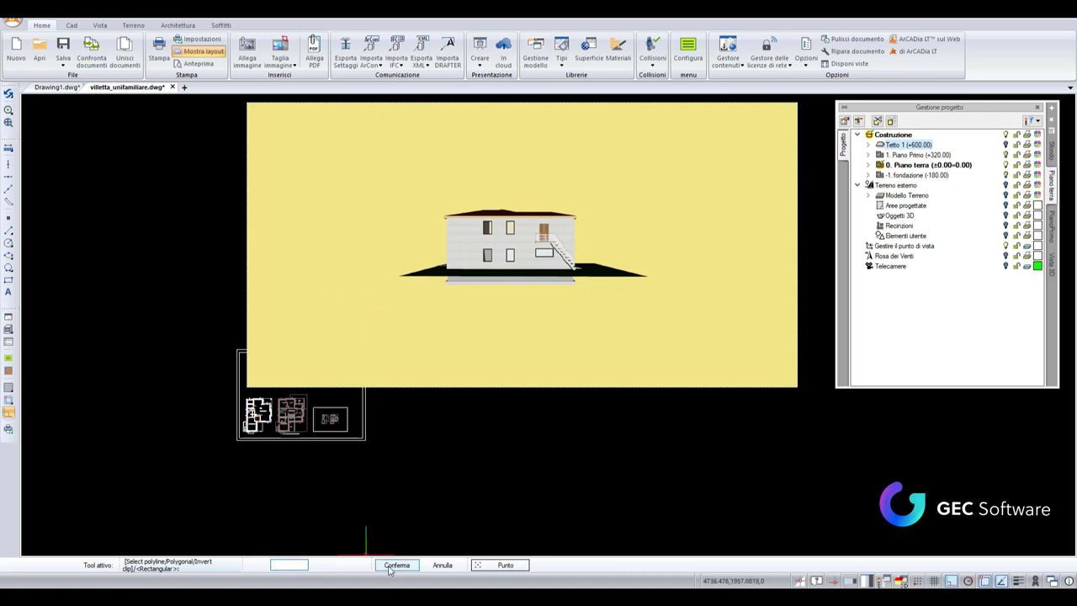
click(370, 145)
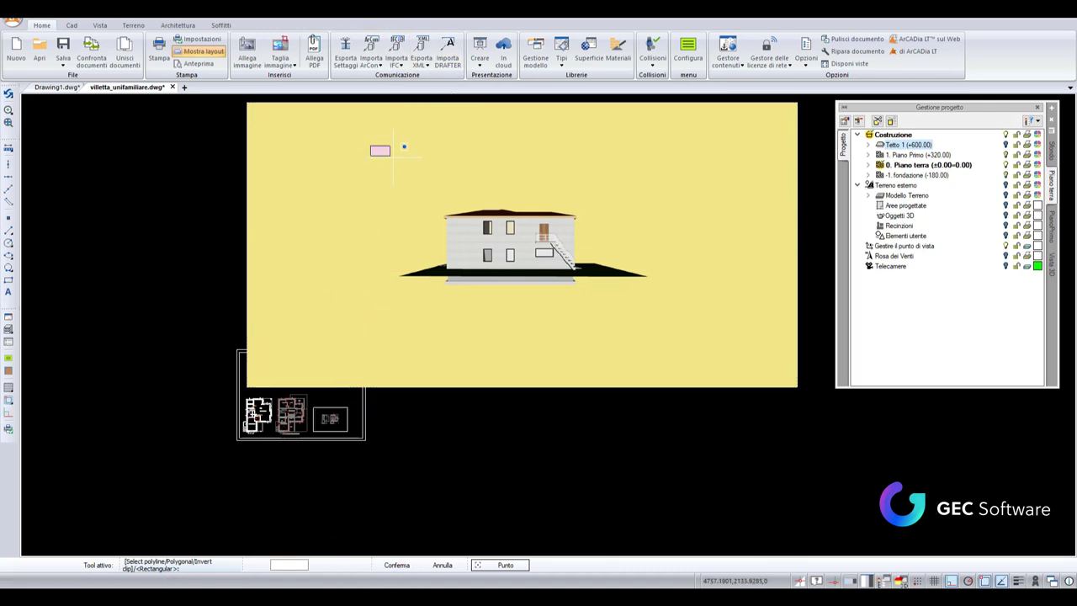
click(675, 323)
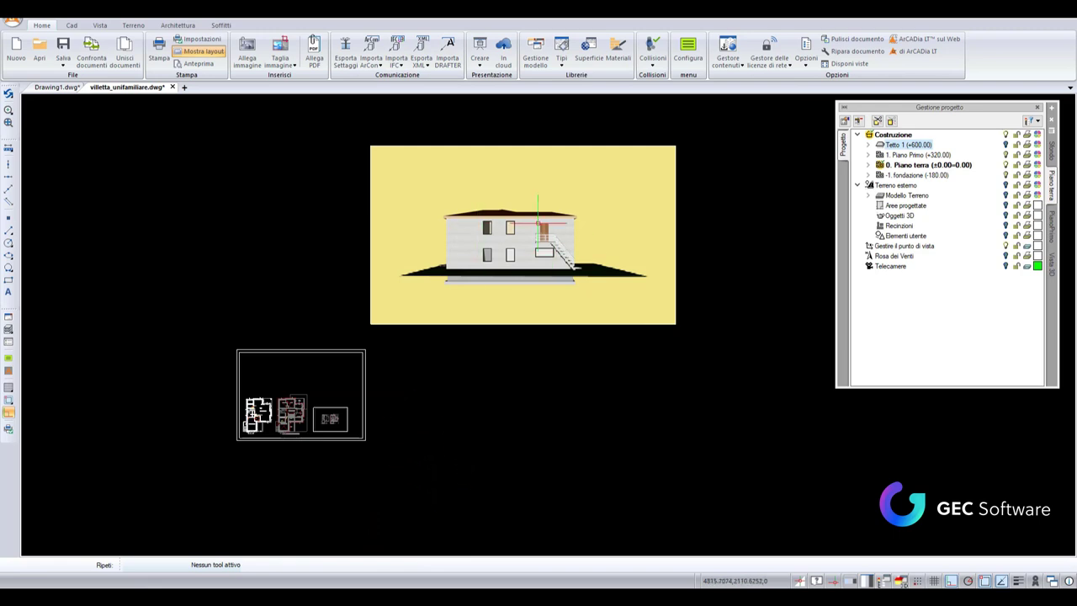
Scale the clipped villa photo by 0.5 about its bottom-left corner.
click(71, 25)
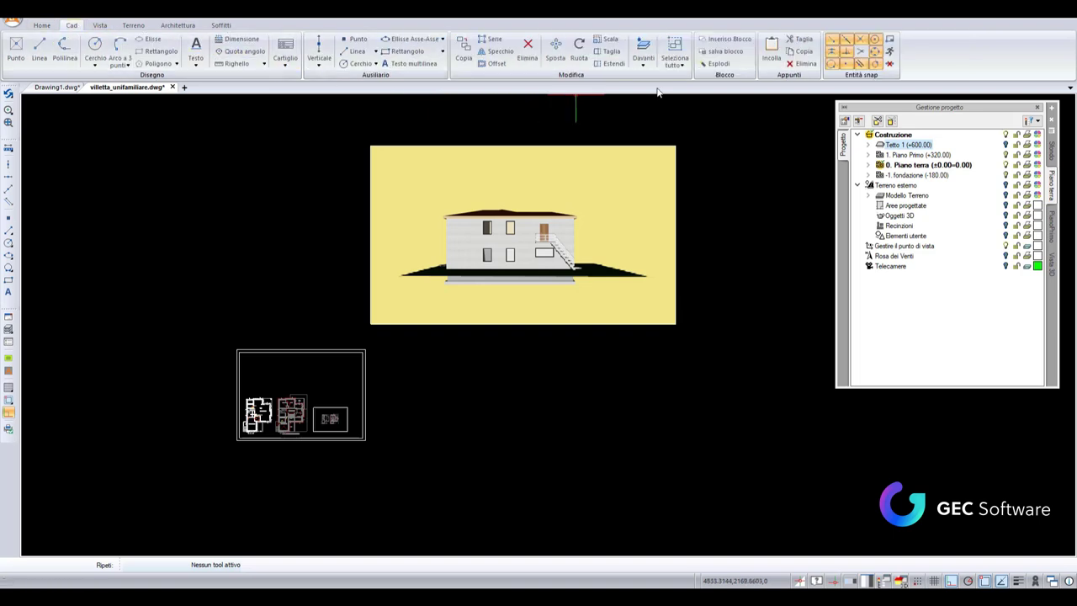
click(605, 40)
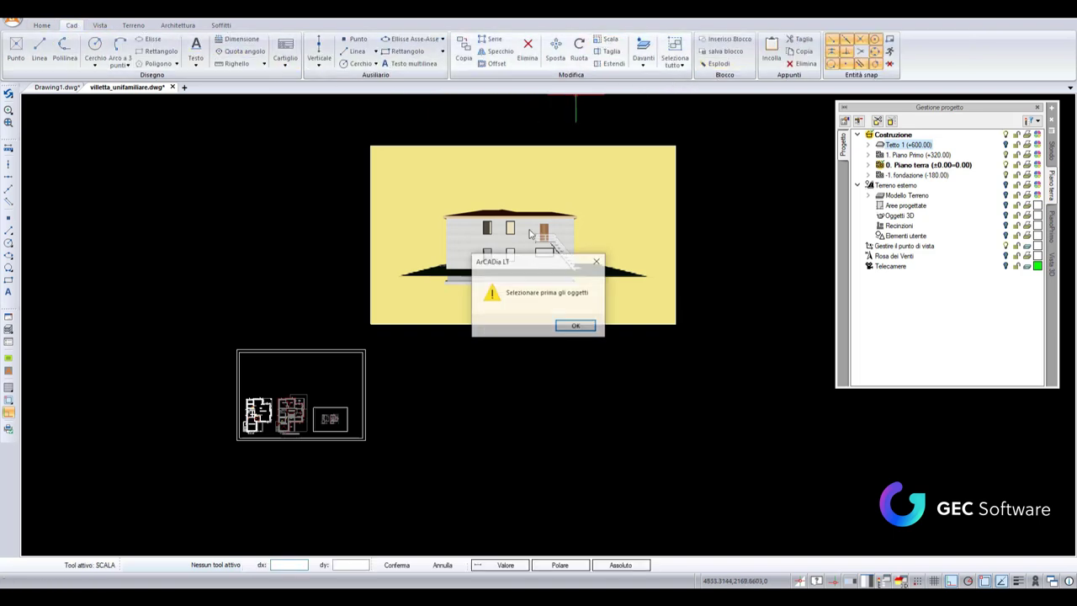
click(566, 328)
click(491, 323)
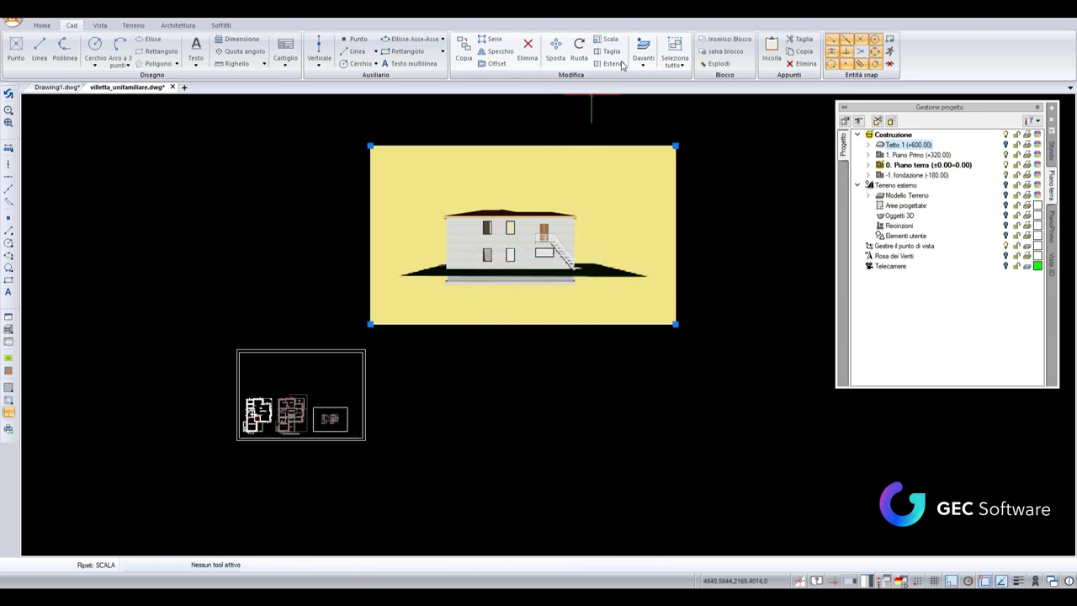
click(606, 40)
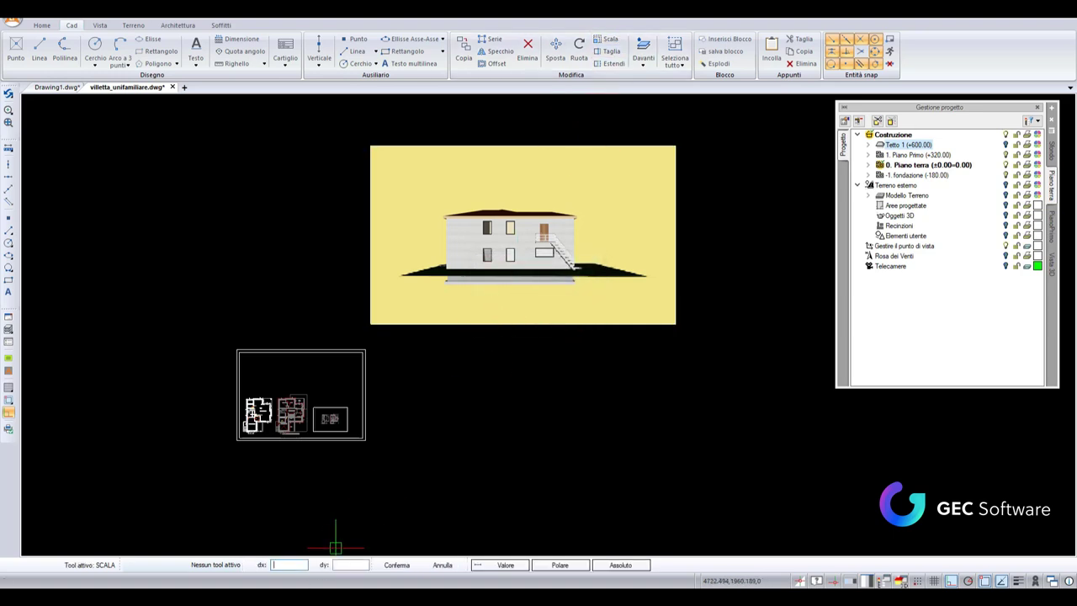
click(502, 566)
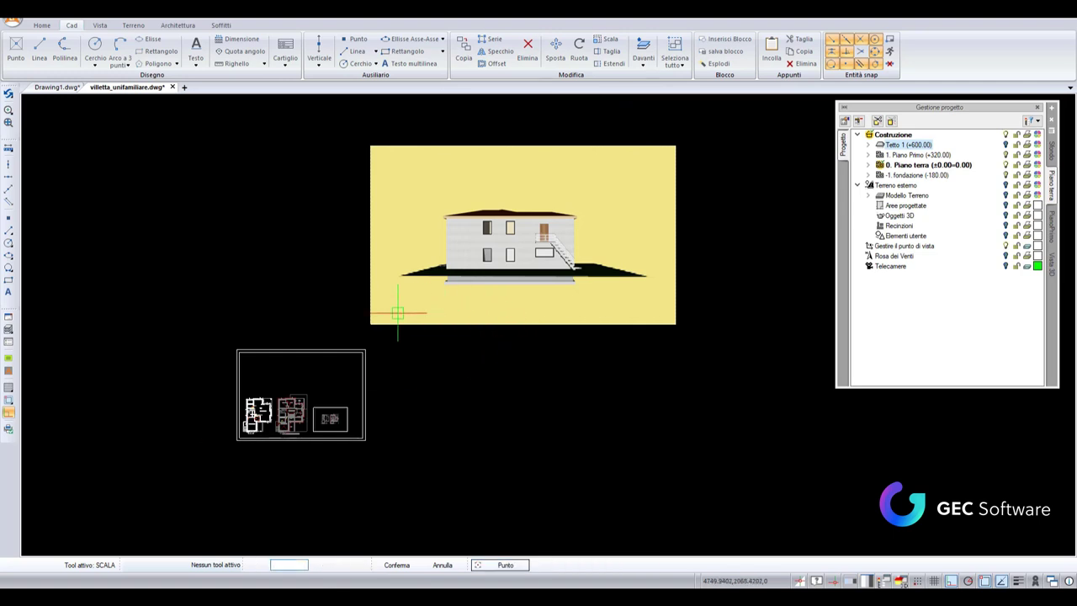
click(370, 324)
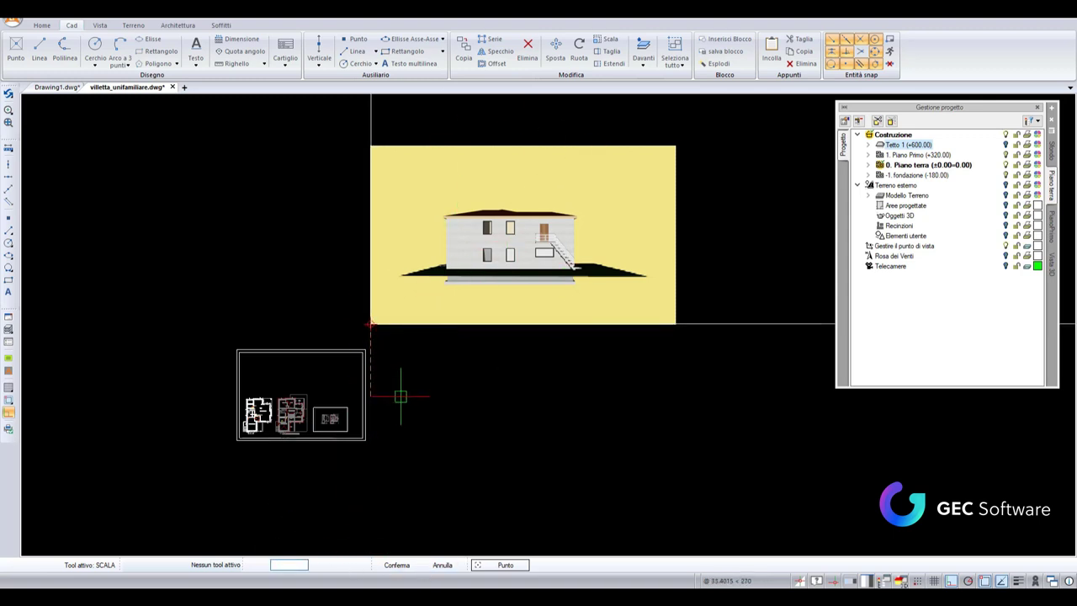
text(0.5)
key(Return)
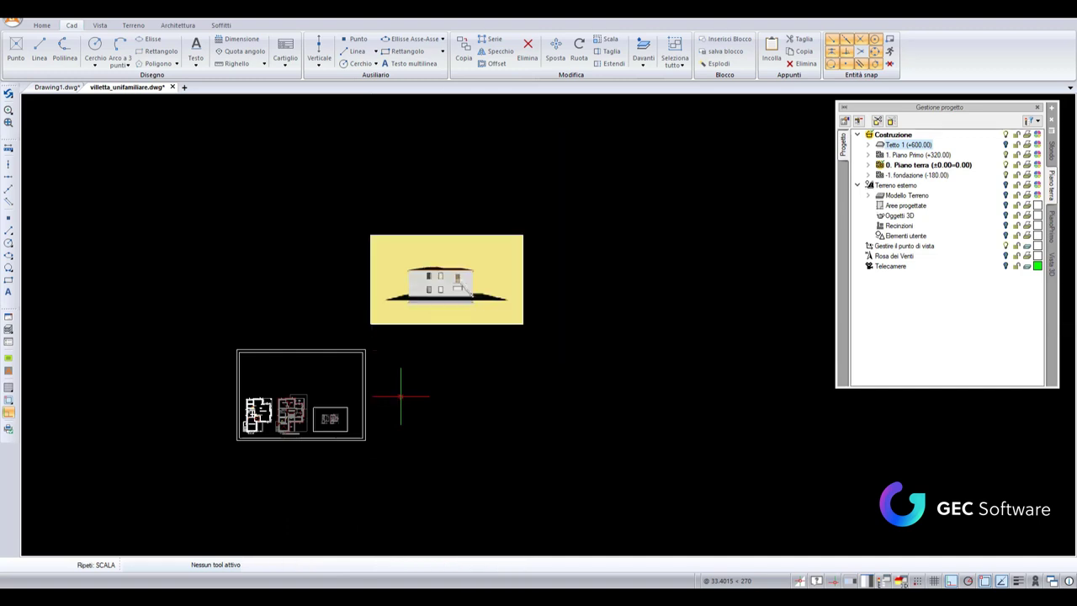
Run Qualita' immagine on the scaled villa photo.
scroll(427, 282, up, 2)
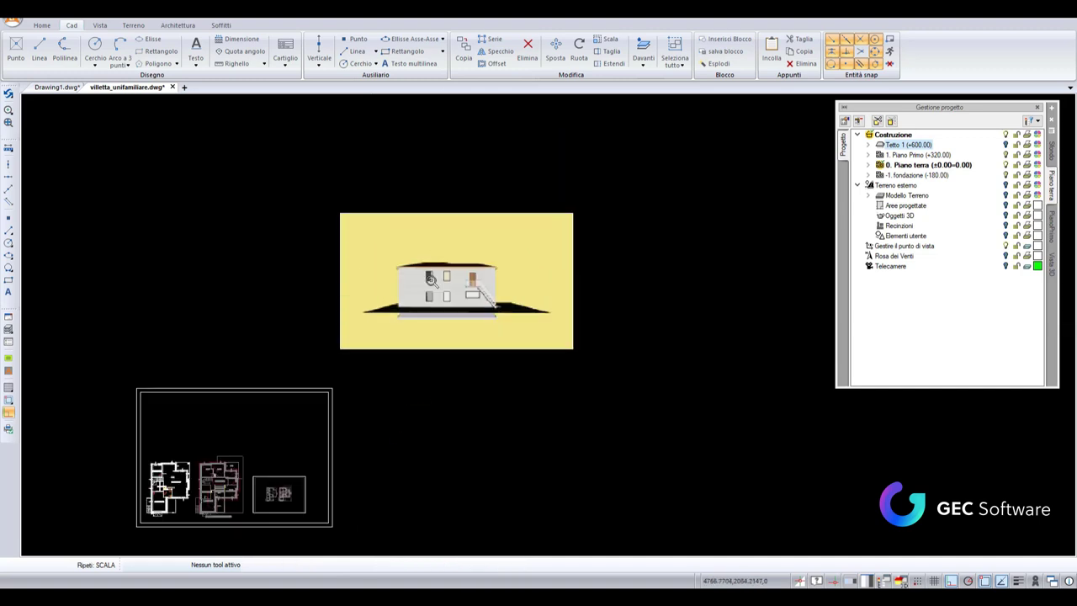
scroll(427, 282, up, 3)
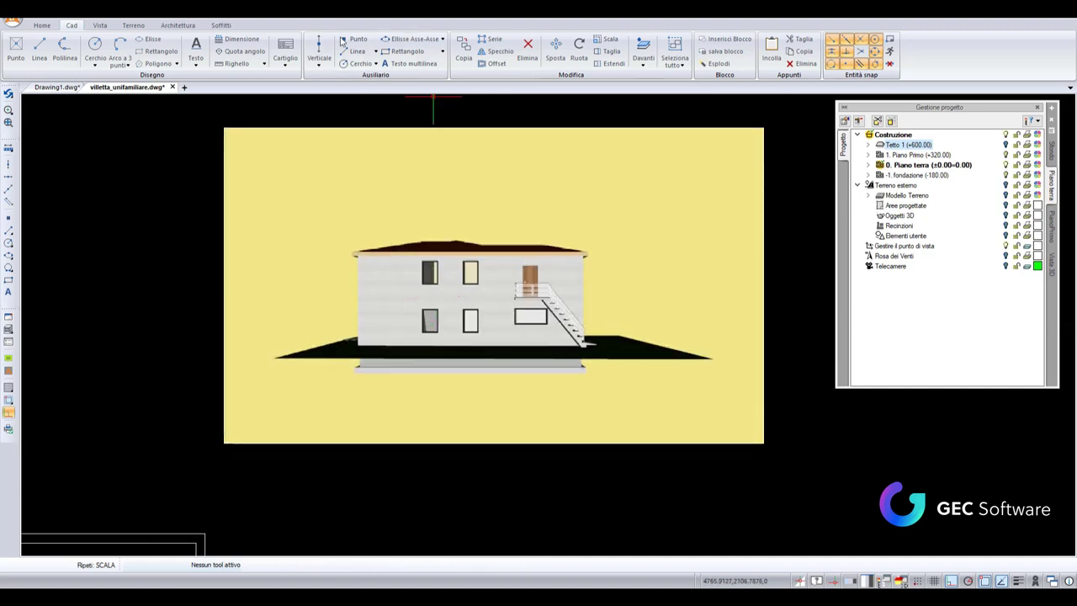
click(41, 26)
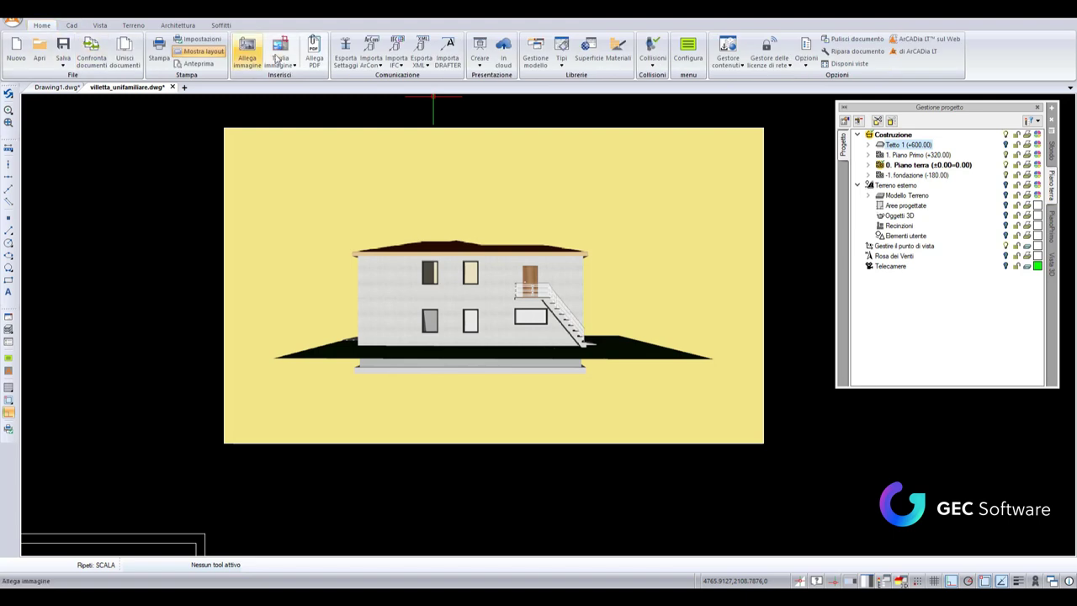
click(294, 65)
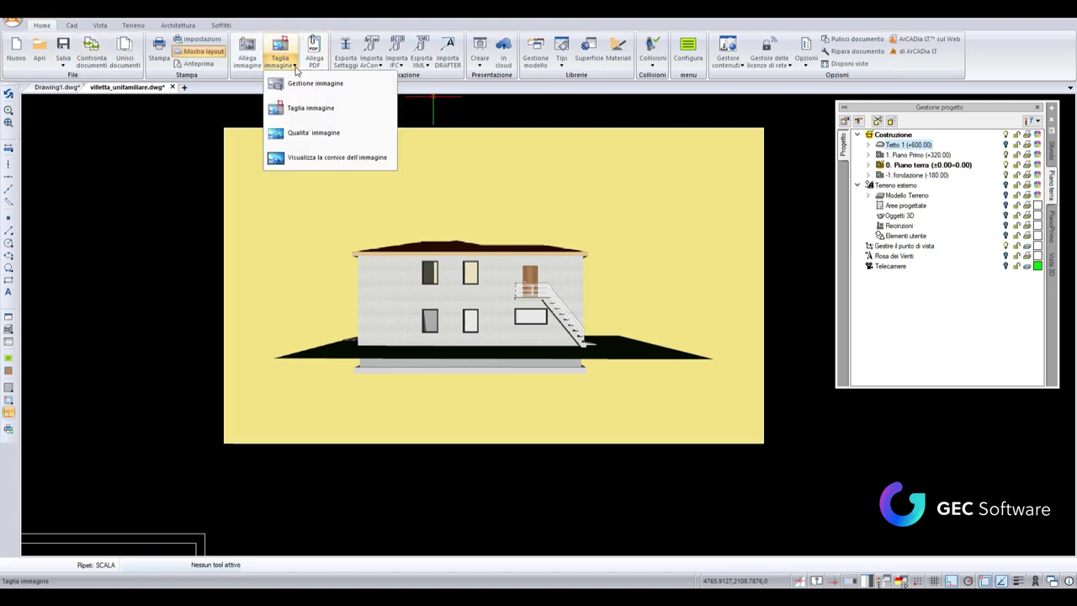
click(328, 137)
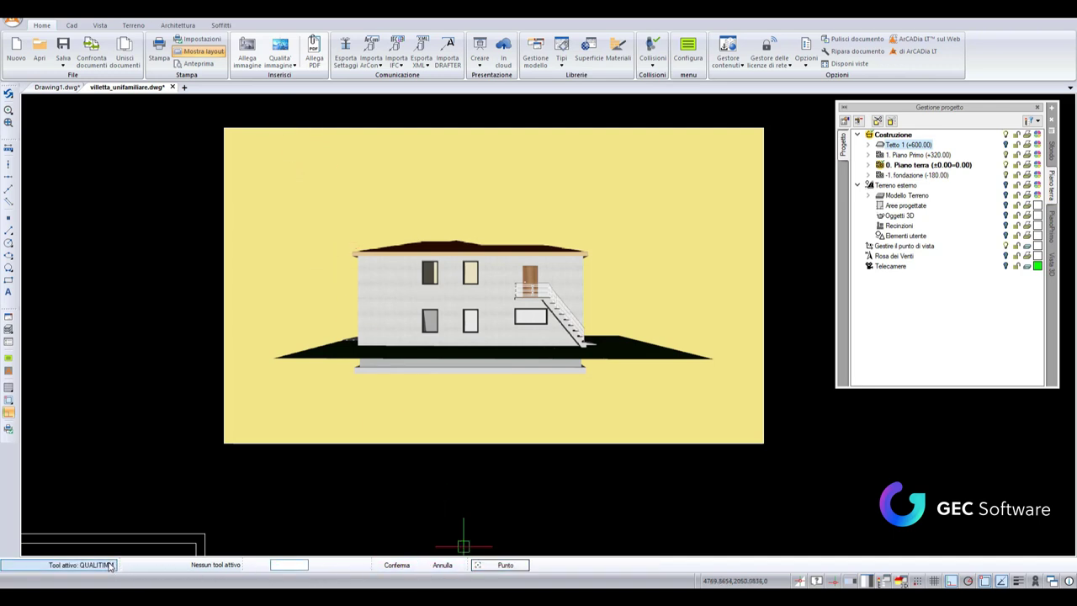
click(392, 567)
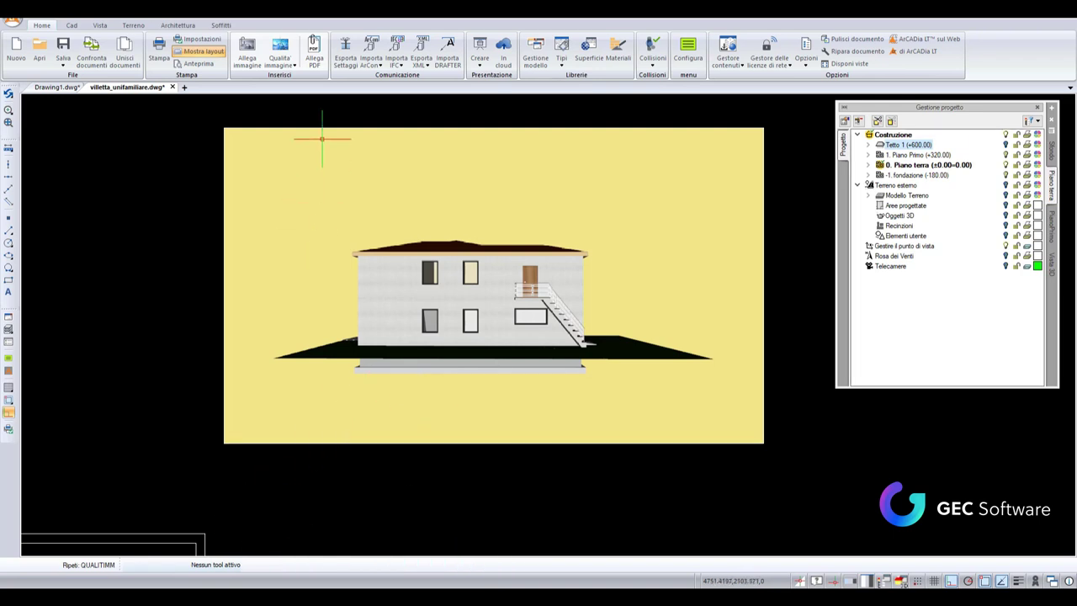
click(294, 66)
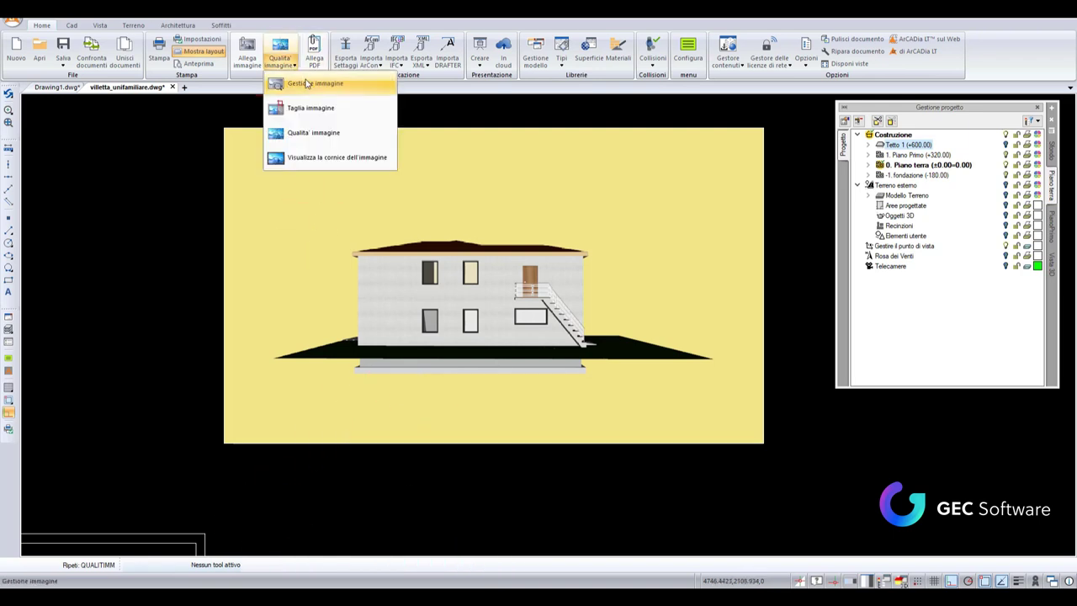
click(314, 83)
double_click(403, 185)
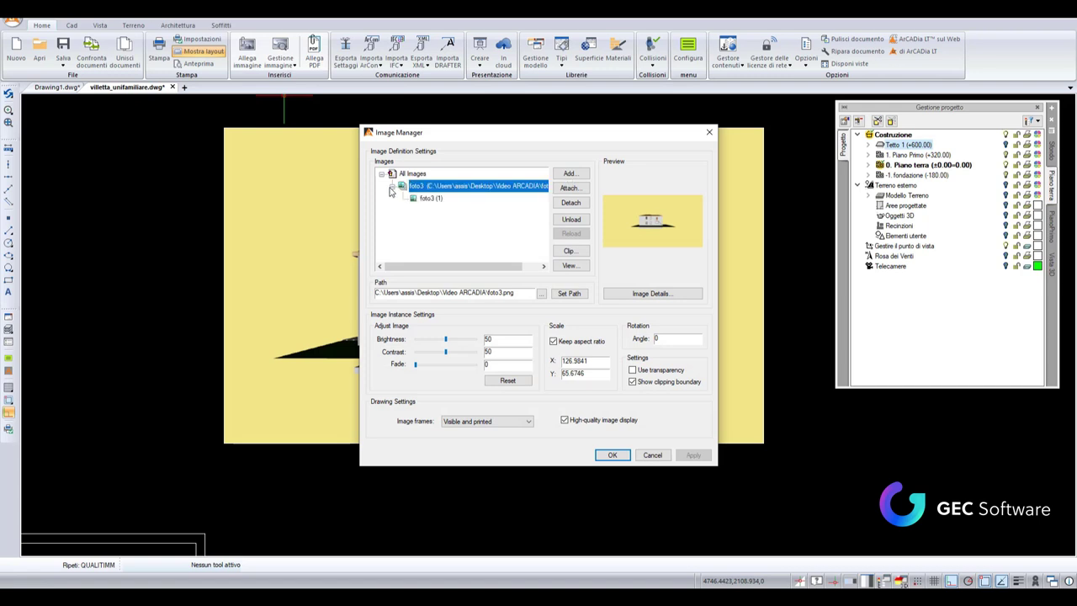
click(431, 197)
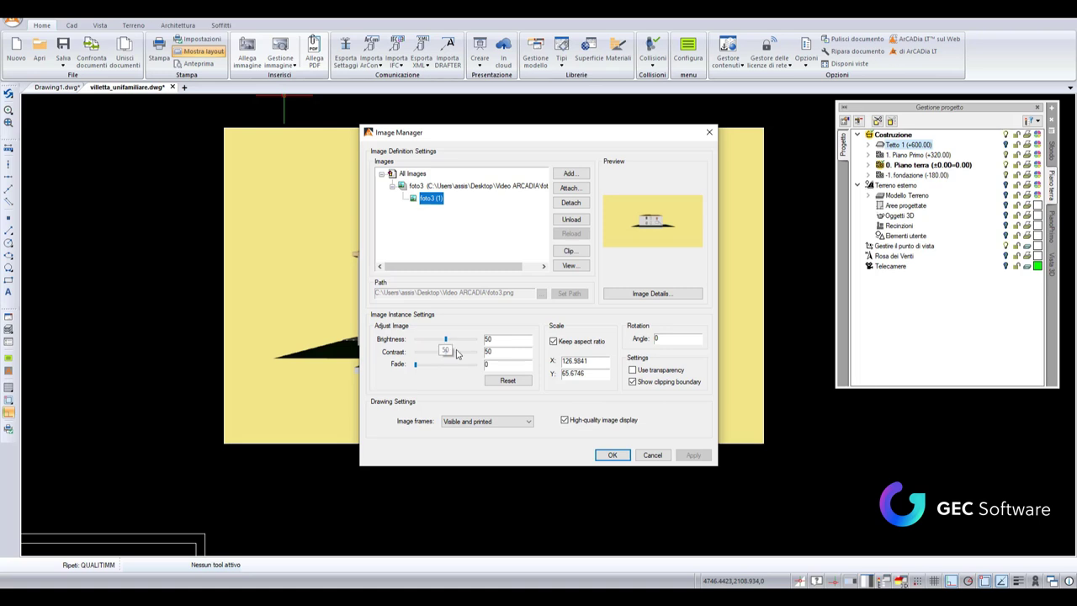
click(568, 420)
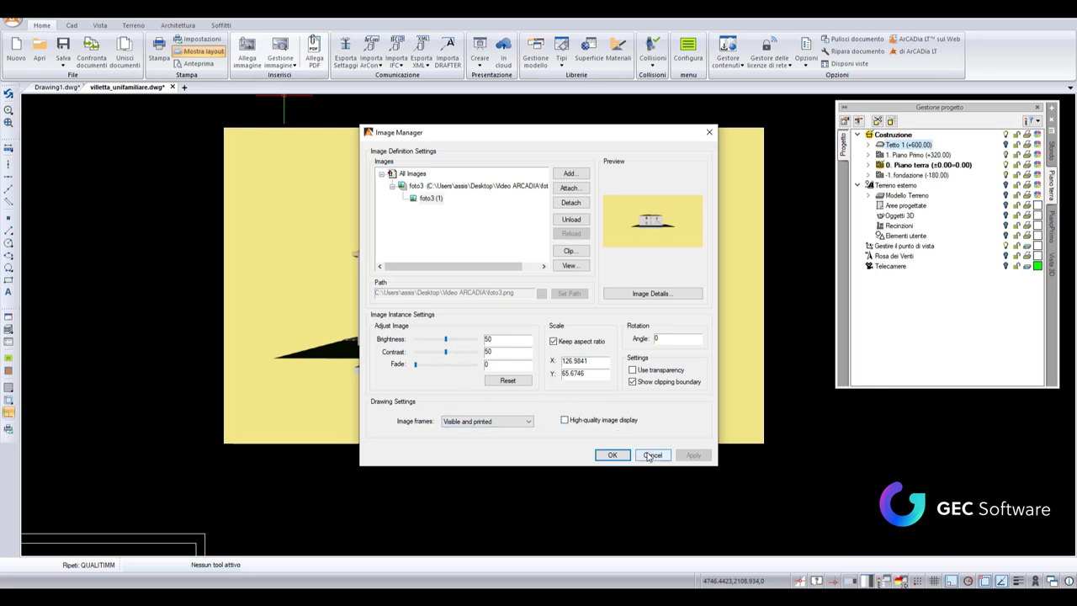
click(612, 455)
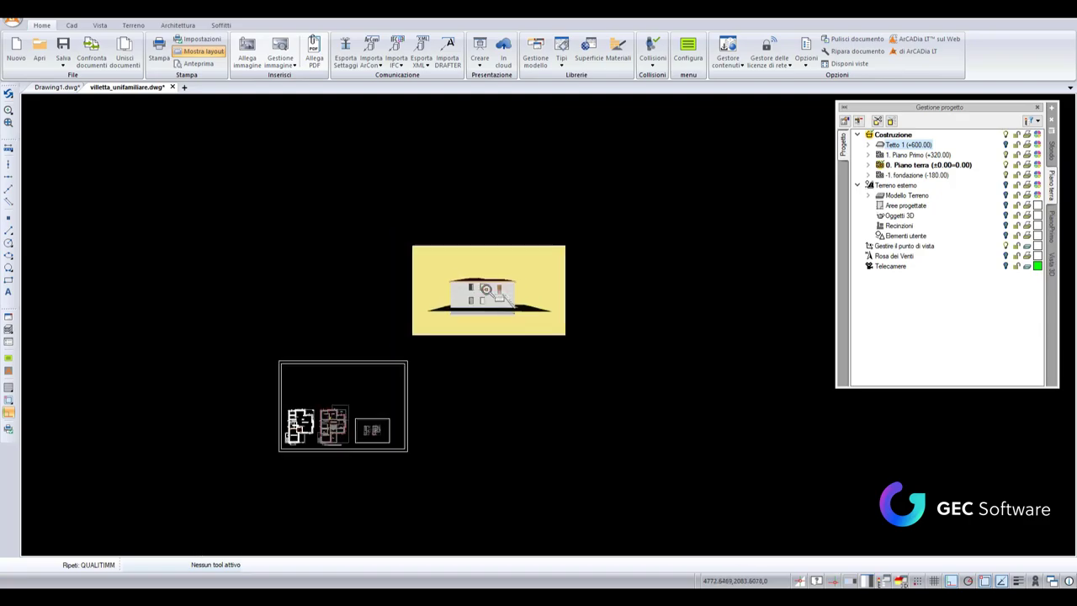